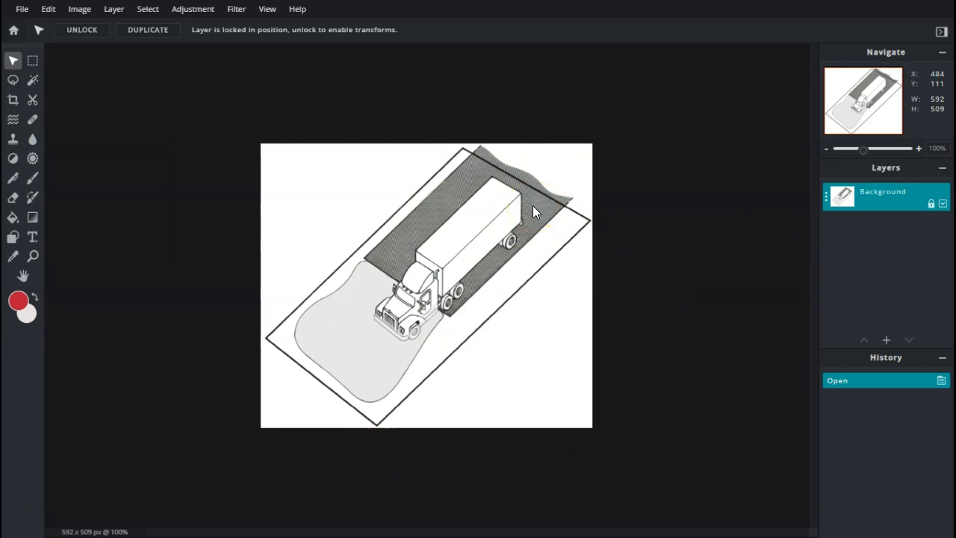
Step: Duplicate the Background layer containing the truck drawing
{"action": "left_click", "coordinate": [427, 288]}
{"action": "left_click", "coordinate": [889, 193]}
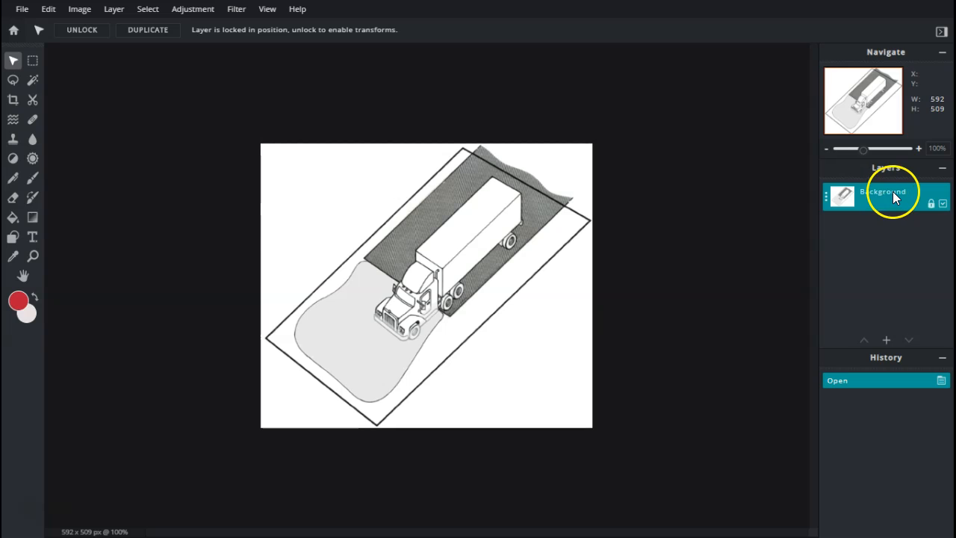
{"action": "left_click", "coordinate": [824, 201]}
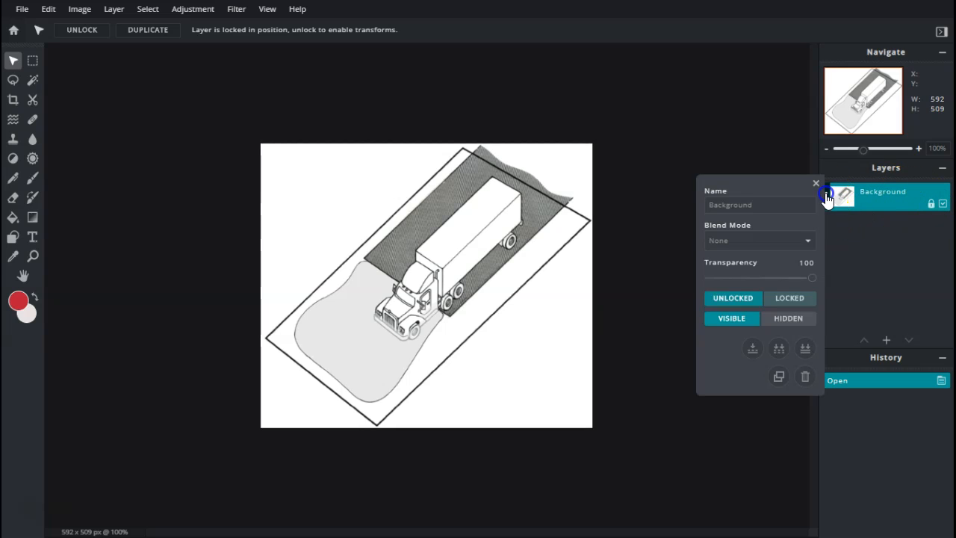
{"action": "left_click", "coordinate": [779, 379]}
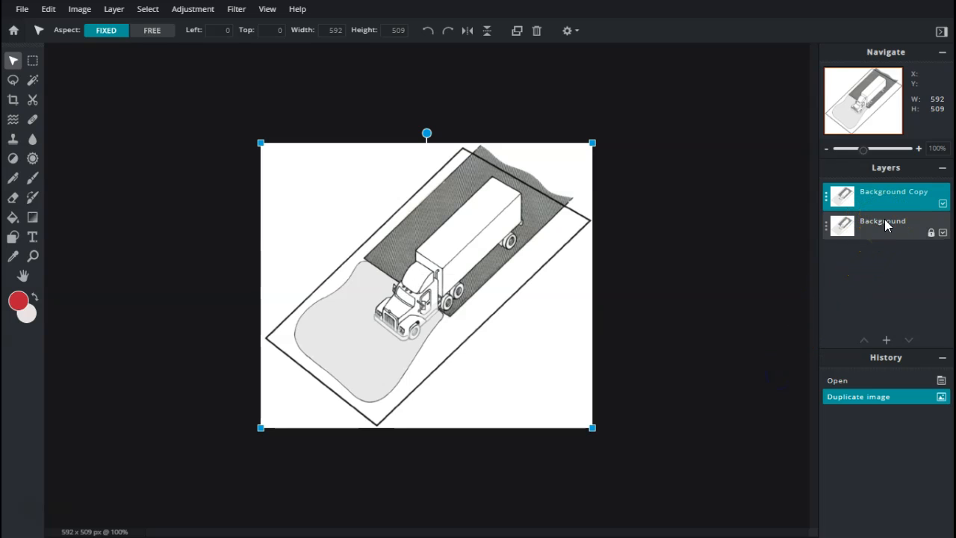
Step: Rename the duplicated layer as Clean Background and hide the original Background layer
{"action": "left_click", "coordinate": [886, 200]}
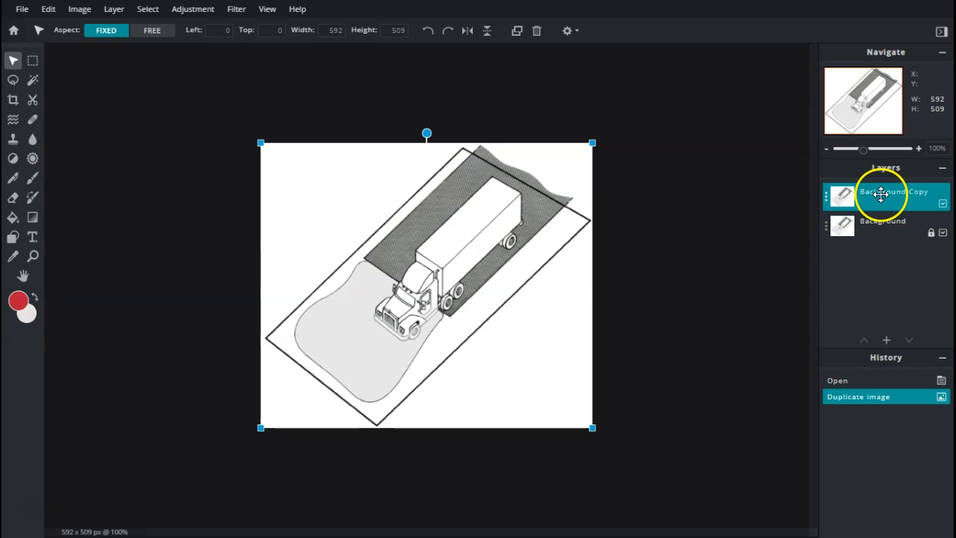
{"action": "left_click", "coordinate": [827, 196]}
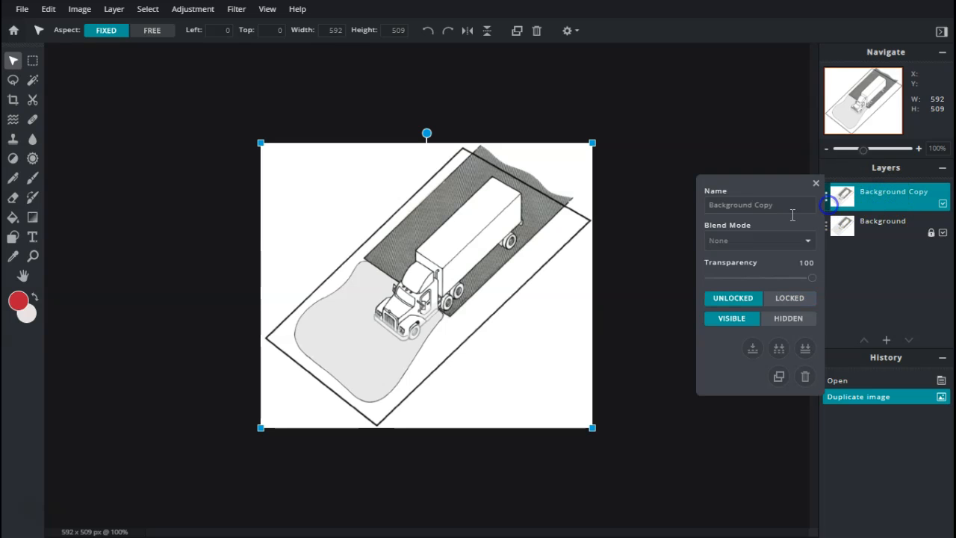
{"action": "left_click_drag", "start_coordinate": [773, 211], "coordinate": [663, 212]}
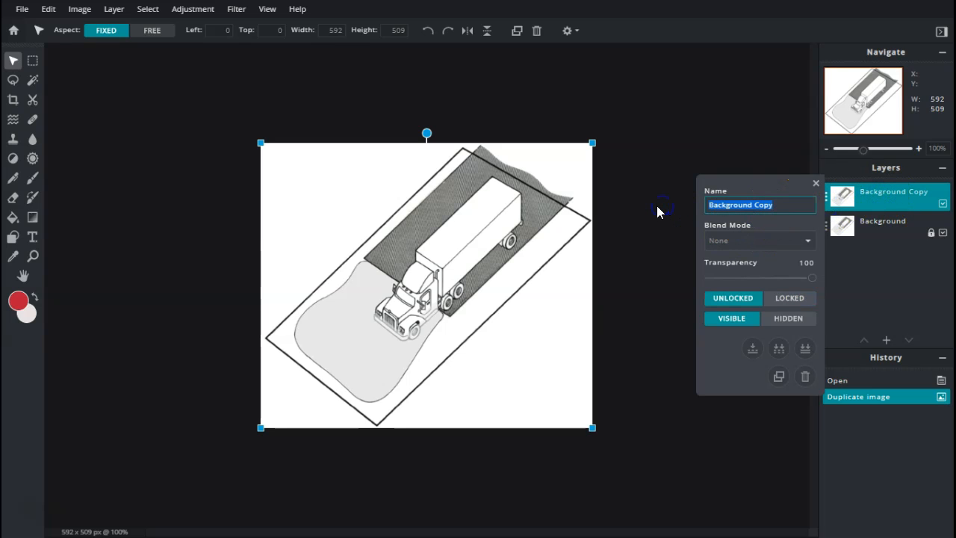
{"action": "type", "text": "Clean Background"}
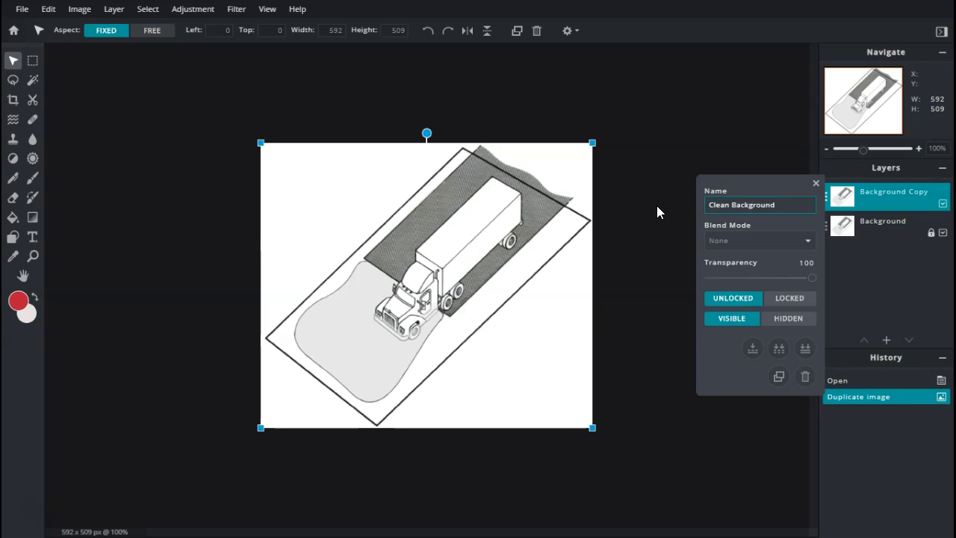
{"action": "key", "text": "Return"}
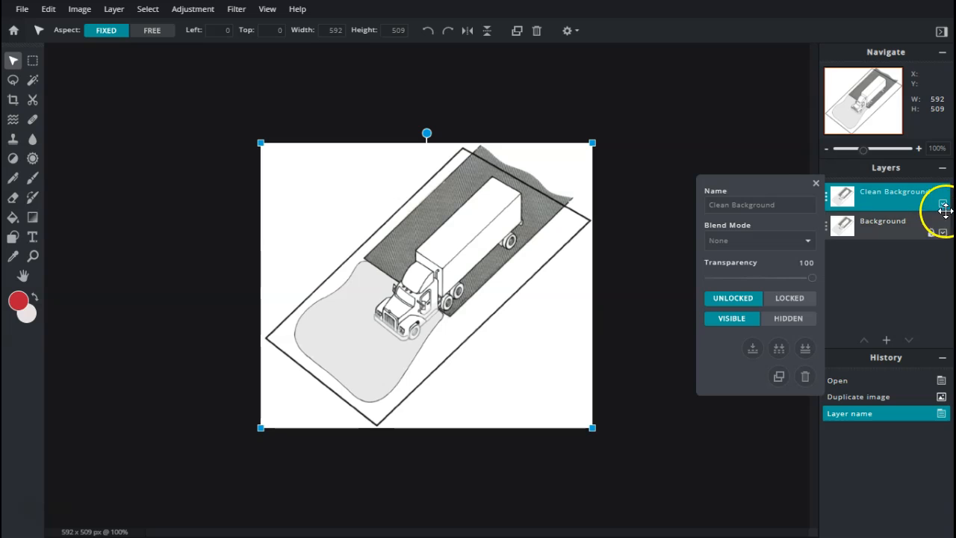
{"action": "left_click", "coordinate": [814, 182]}
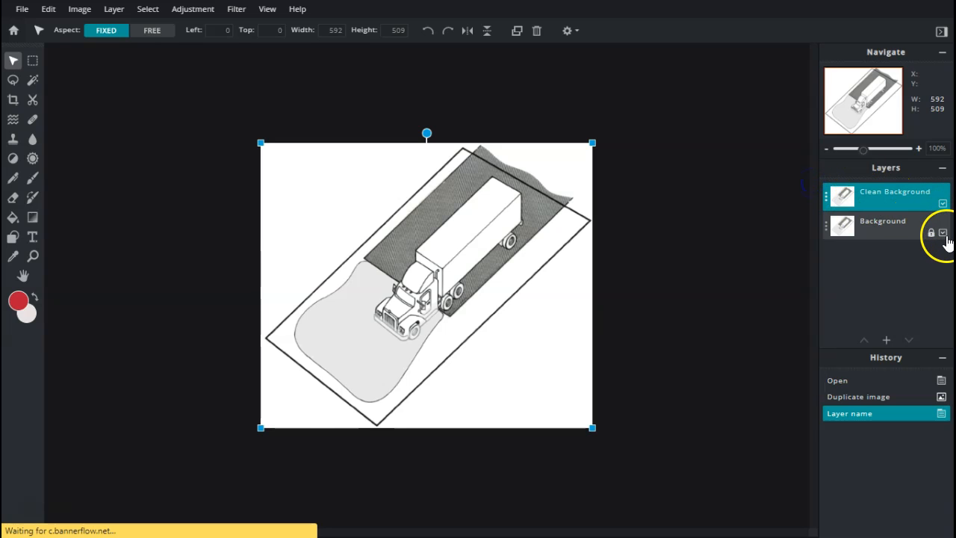
{"action": "left_click", "coordinate": [944, 232]}
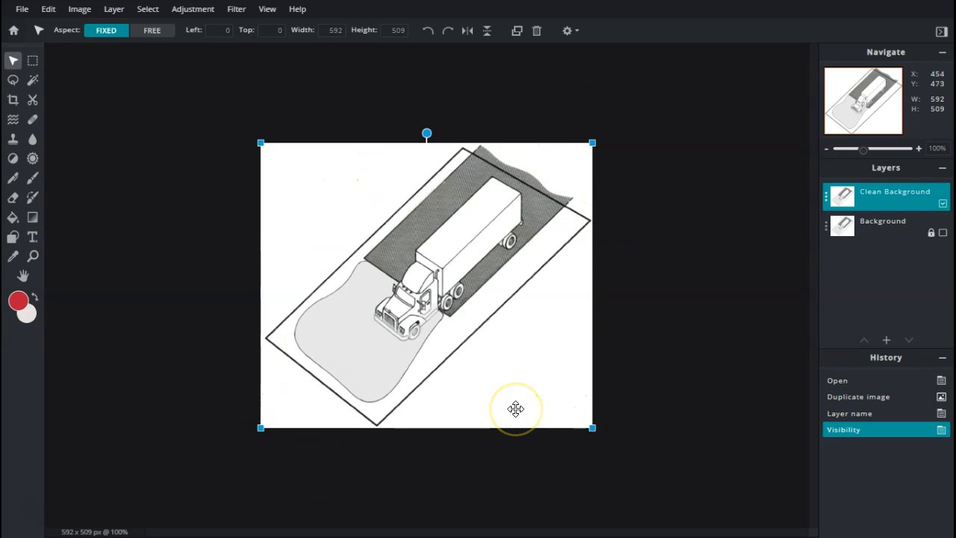
Step: Mask out the white area outside the slanted rectangular frame with the cutout magic wand
{"action": "left_click", "coordinate": [39, 107]}
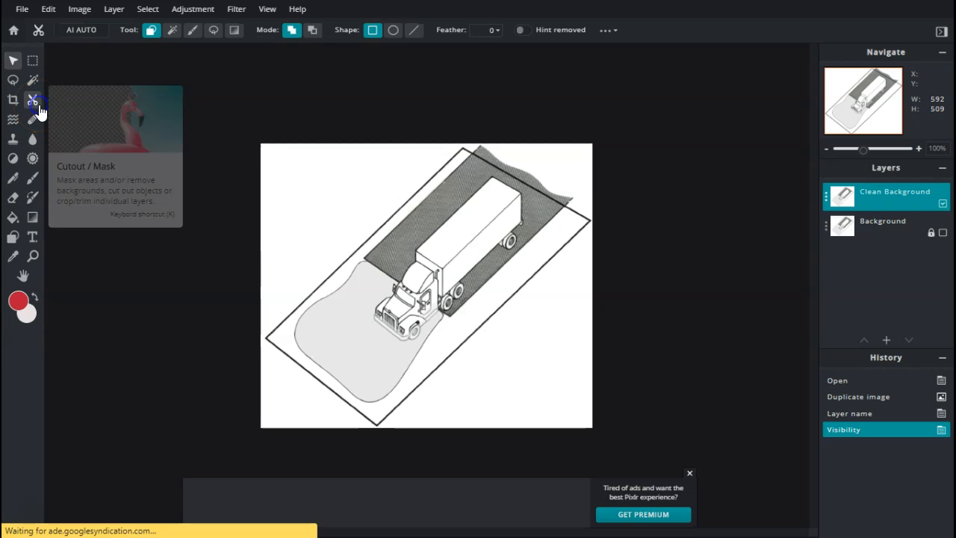
{"action": "left_click", "coordinate": [171, 32]}
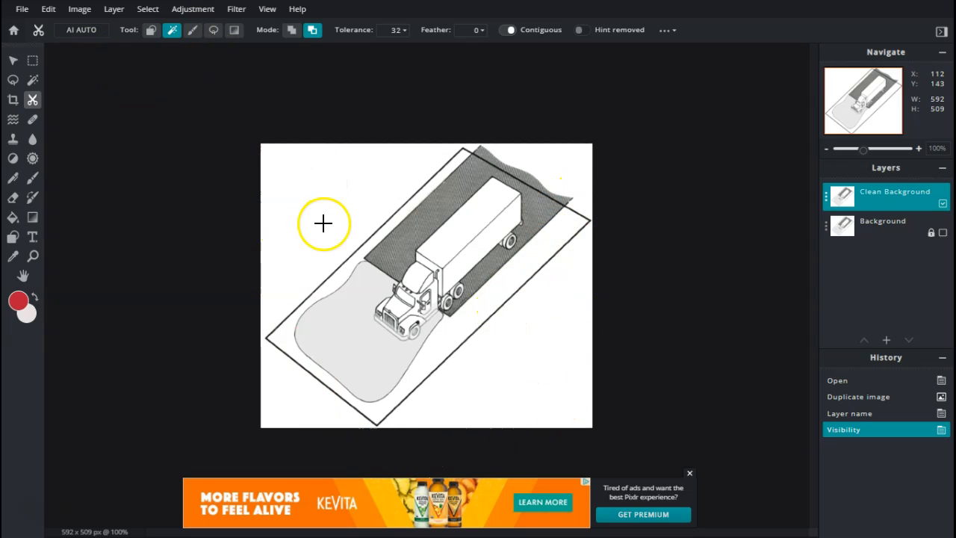
{"action": "left_click", "coordinate": [312, 192]}
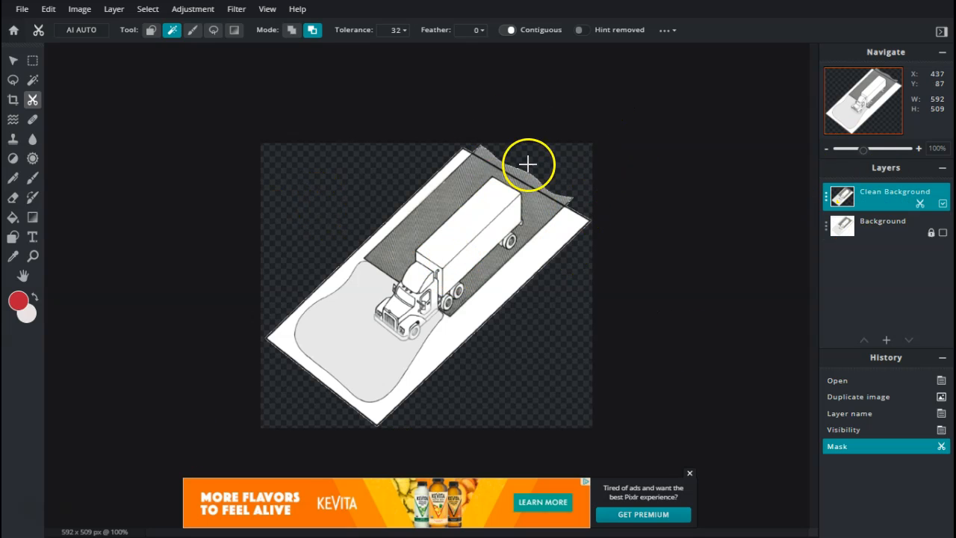
Step: Duplicate the masked Clean Background layer and name the copy Clean Truck
{"action": "left_click", "coordinate": [828, 198]}
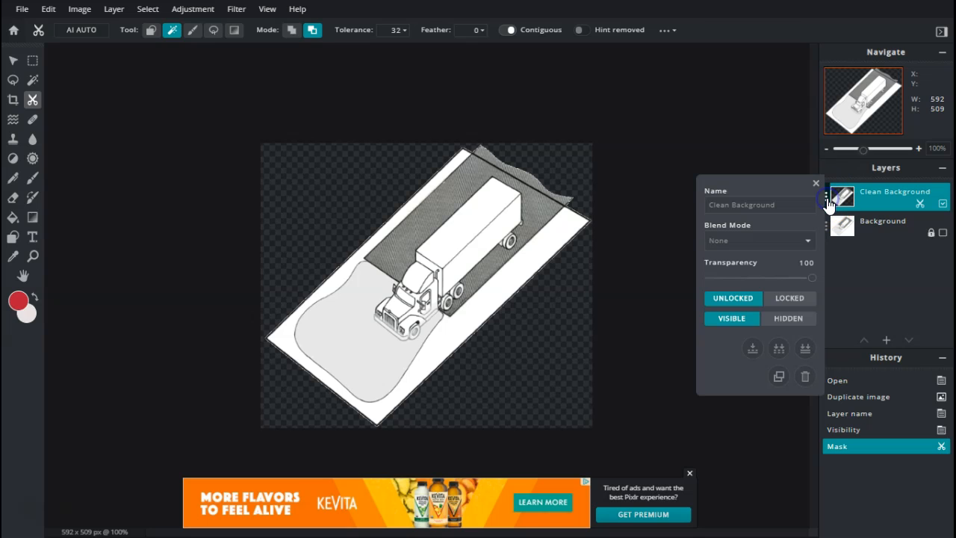
{"action": "left_click", "coordinate": [779, 377]}
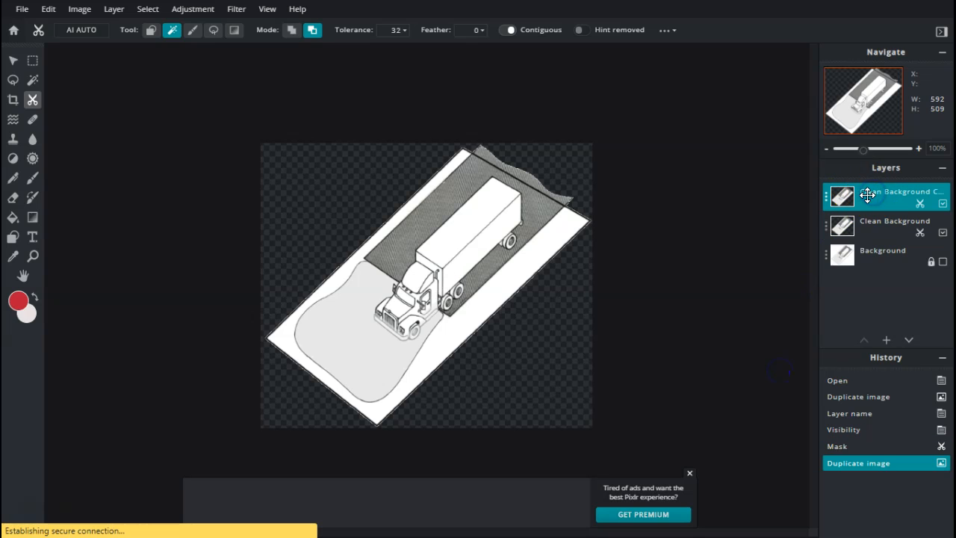
{"action": "left_click", "coordinate": [828, 199]}
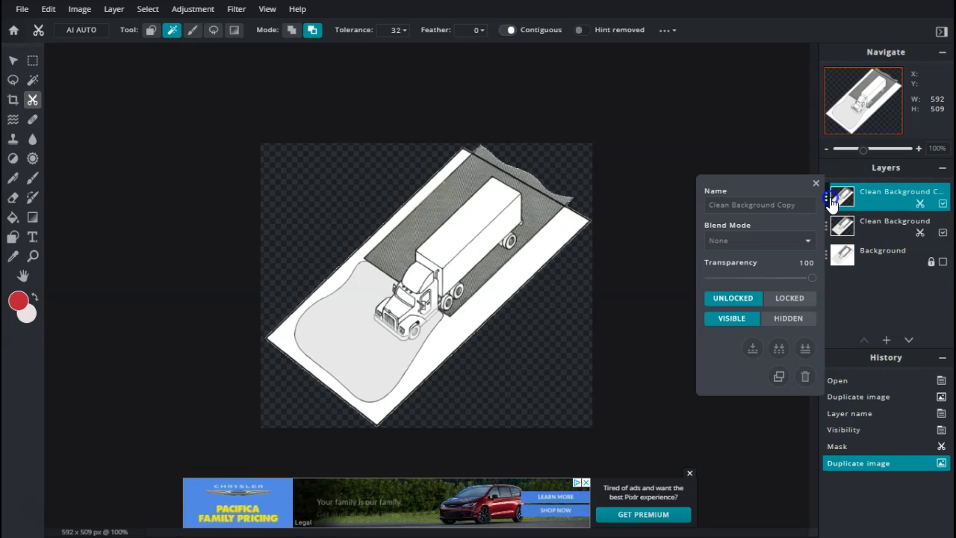
{"action": "left_click_drag", "start_coordinate": [795, 206], "coordinate": [735, 210]}
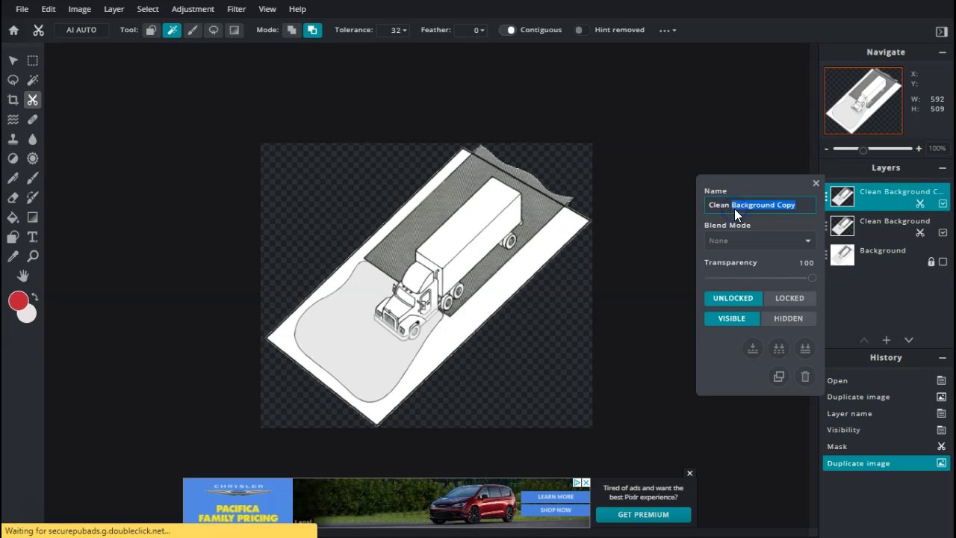
{"action": "type", "text": "Truck"}
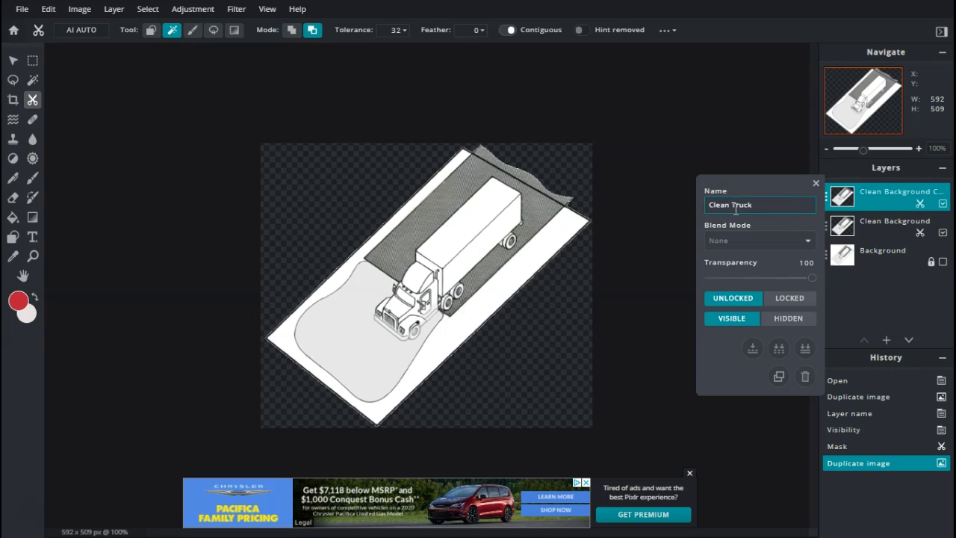
{"action": "left_click", "coordinate": [785, 200]}
{"action": "left_click", "coordinate": [816, 185]}
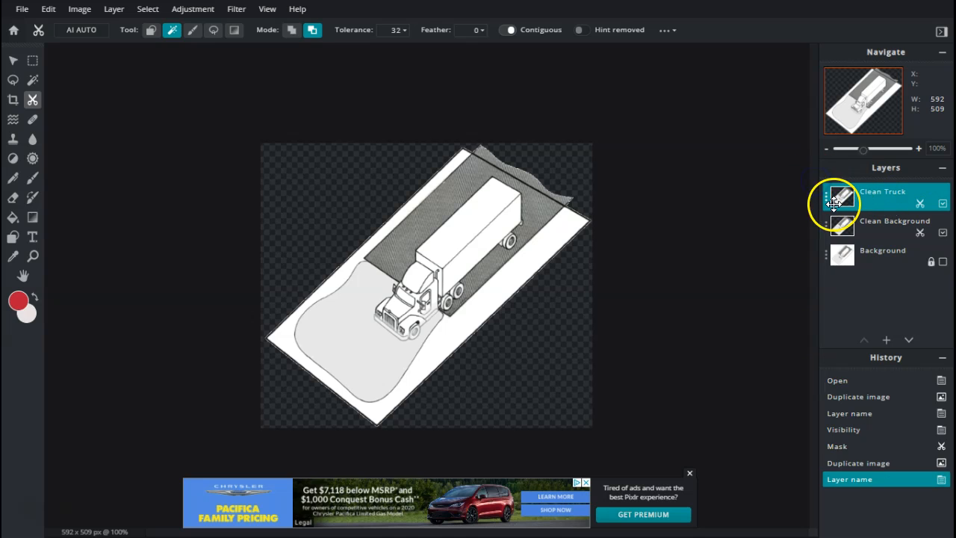
Step: Hide the Clean Truck layer and activate the Clone Stamp tool for the Clean Background layer
{"action": "left_click", "coordinate": [882, 222]}
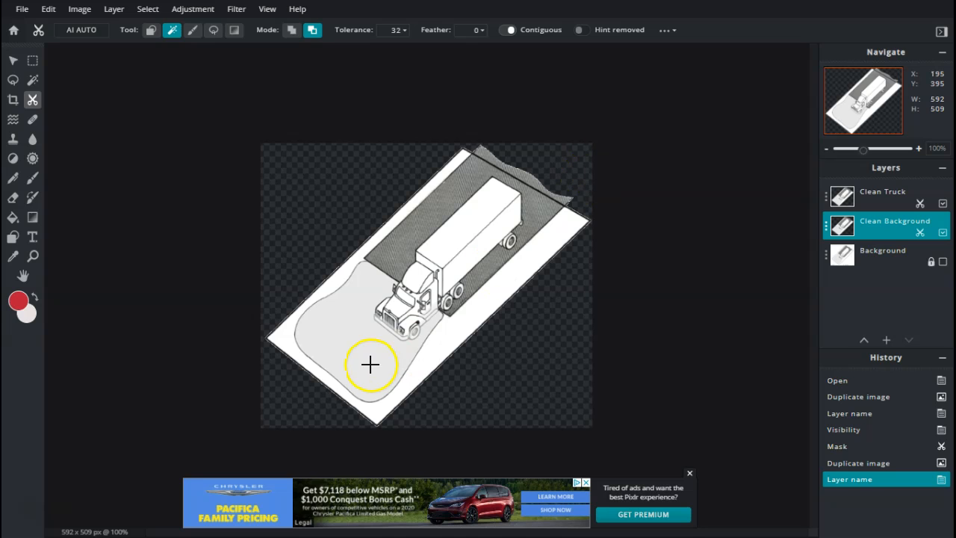
{"action": "left_click", "coordinate": [943, 204]}
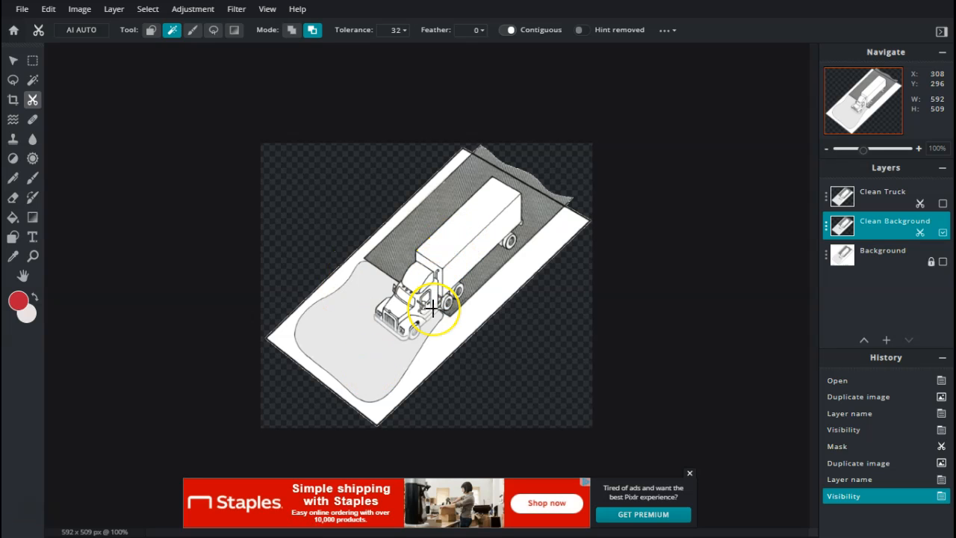
{"action": "scroll", "coordinate": [435, 326], "scroll_direction": "up", "scroll_amount": 1}
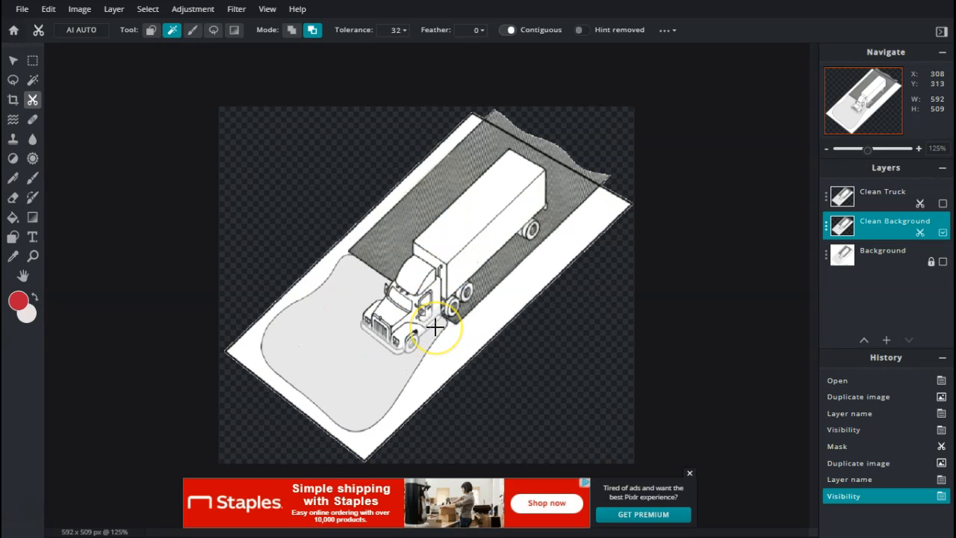
{"action": "scroll", "coordinate": [435, 326], "scroll_direction": "up", "scroll_amount": 1}
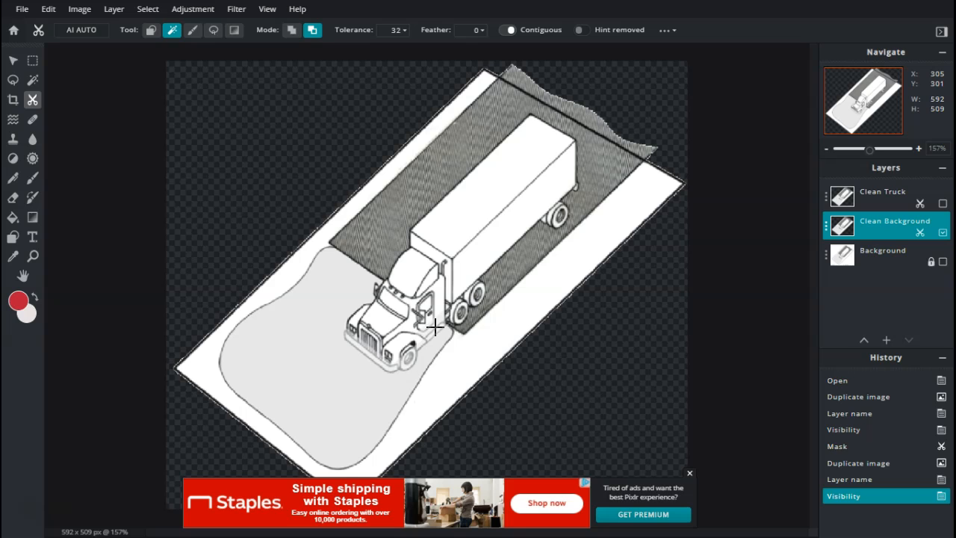
{"action": "left_click", "coordinate": [14, 140]}
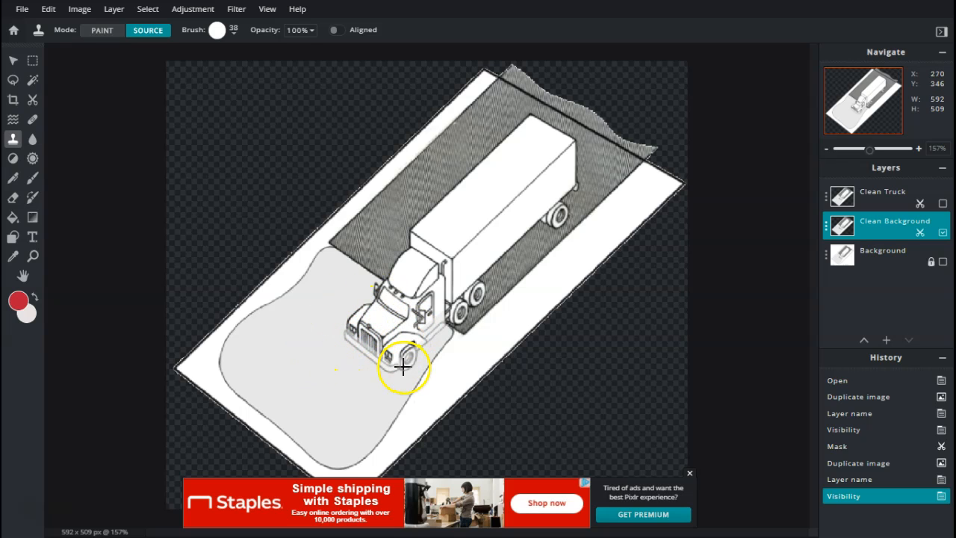
Step: Try a clone stroke across the grey area in front of the truck's hood and undo it
{"action": "left_click", "coordinate": [251, 364]}
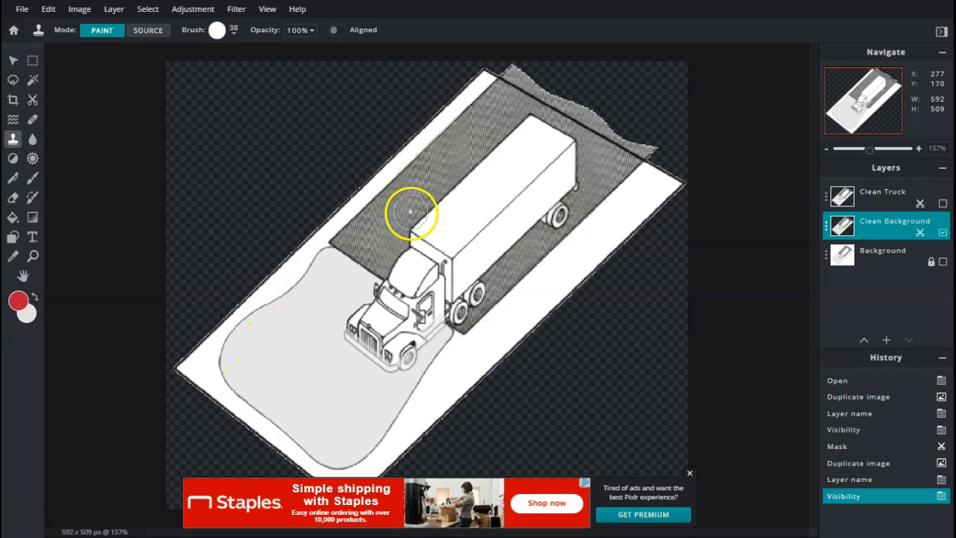
{"action": "left_click", "coordinate": [241, 363]}
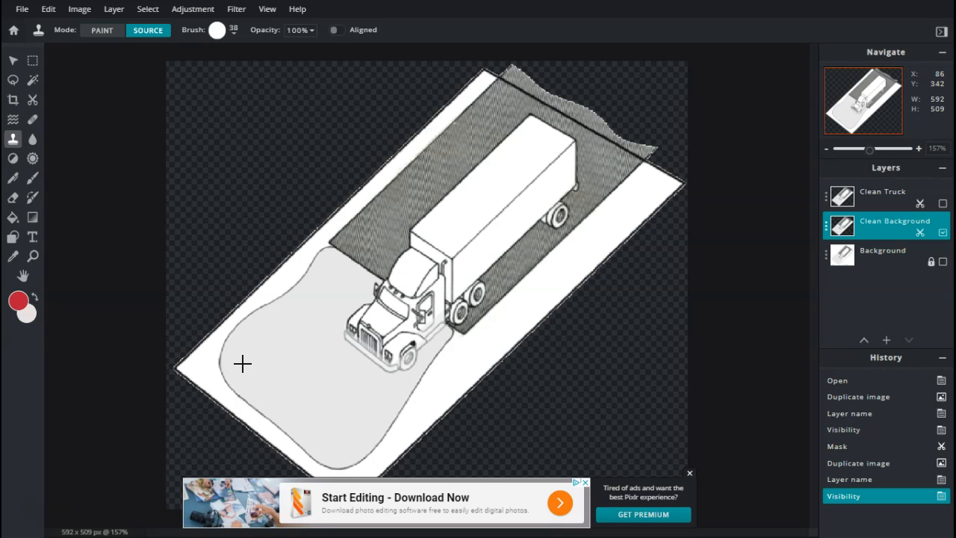
{"action": "left_click", "coordinate": [329, 339]}
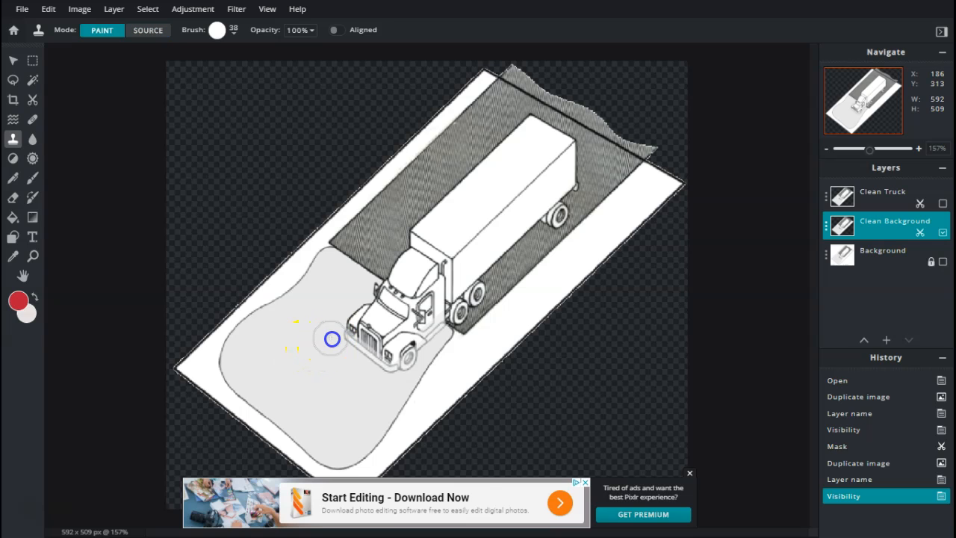
{"action": "left_click", "coordinate": [274, 352]}
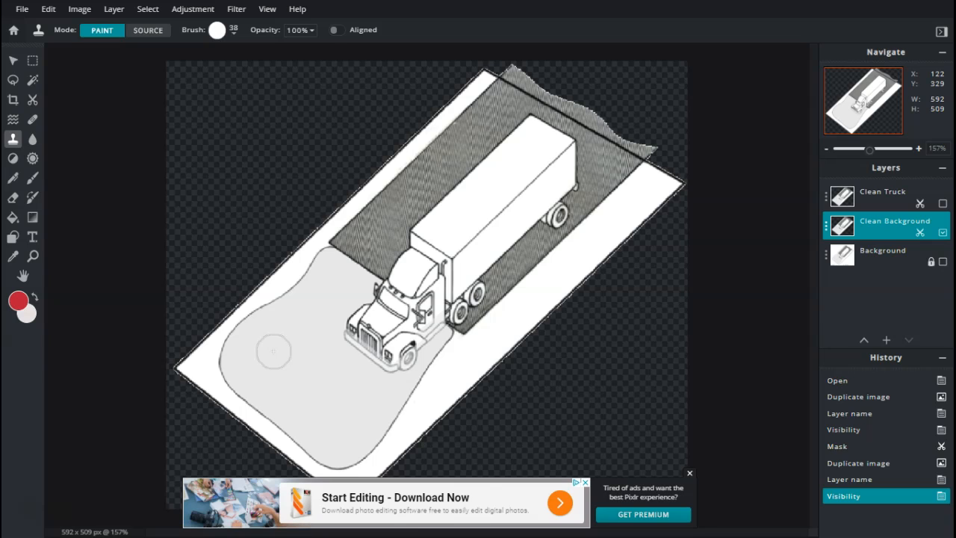
{"action": "left_click_drag", "start_coordinate": [281, 357], "coordinate": [324, 357]}
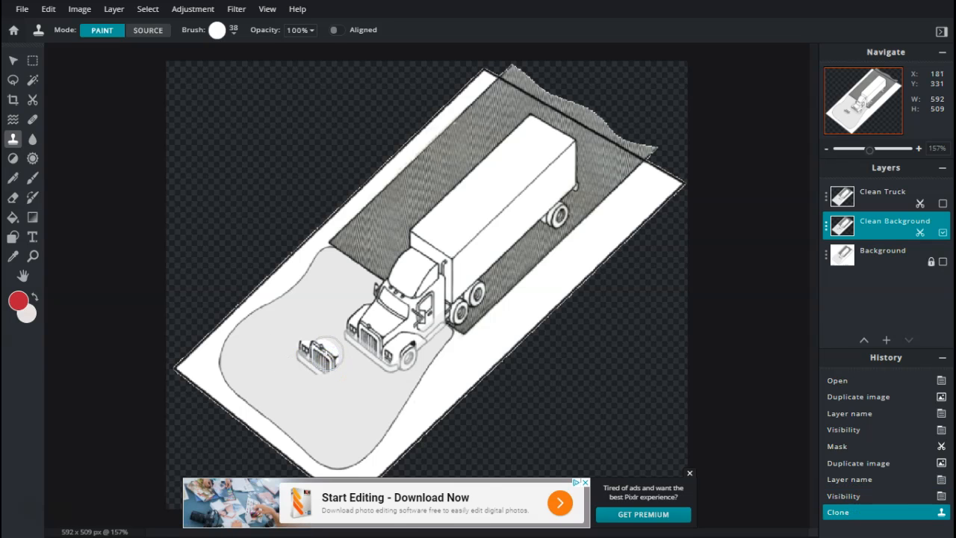
{"action": "key", "text": "ctrl+z"}
Step: Sample the plain grey near the light area's outer edge and clone it over the truck's hood, bumper, front wheel and lower cab
{"action": "left_click", "coordinate": [253, 357]}
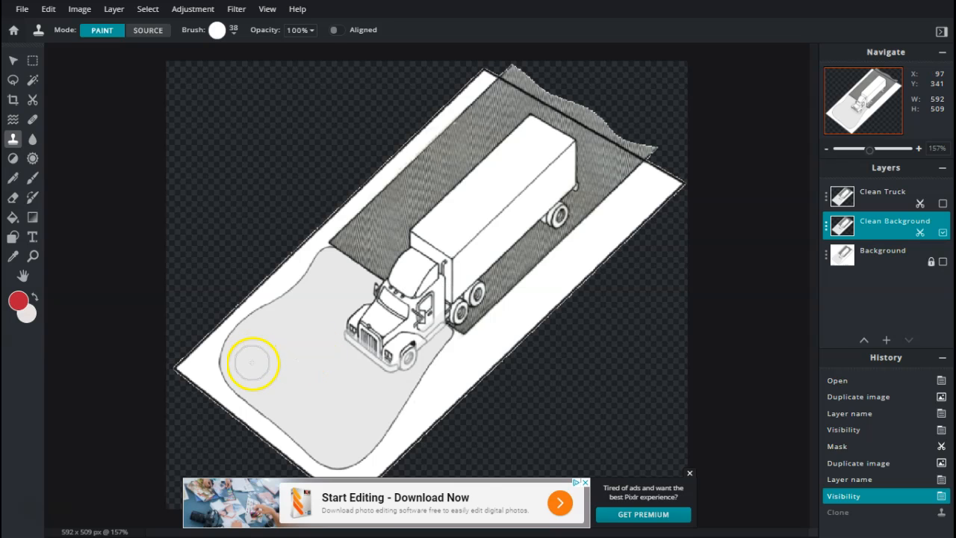
{"action": "key", "text": "ctrl"}
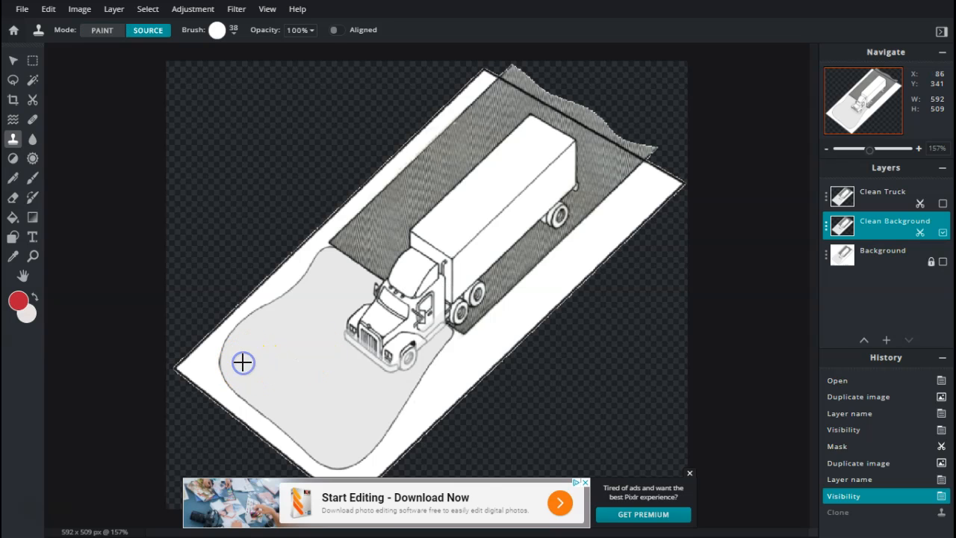
{"action": "left_click", "coordinate": [243, 362], "text": "ctrl"}
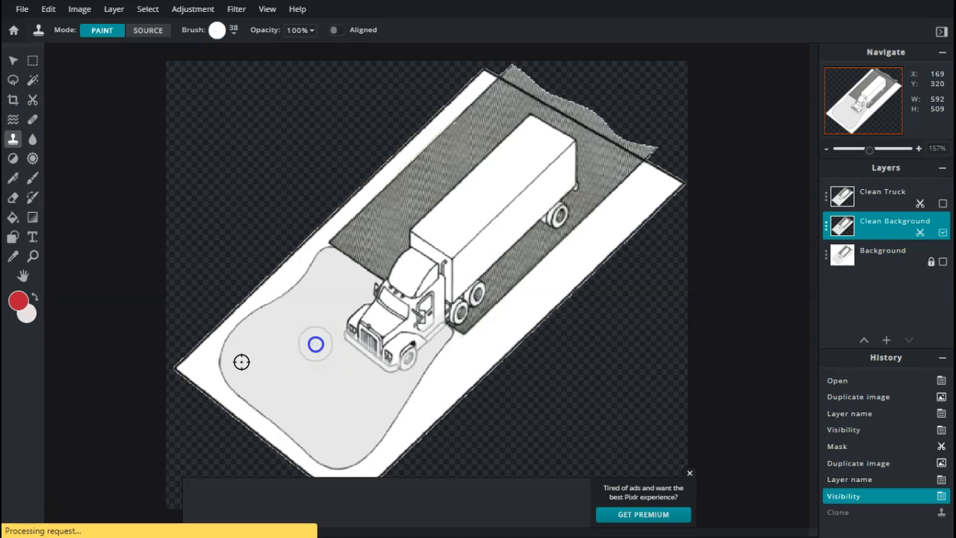
{"action": "mouse_move", "coordinate": [315, 345]}
{"action": "left_mouse_down"}
{"action": "mouse_move", "coordinate": [361, 337]}
{"action": "mouse_move", "coordinate": [369, 322]}
{"action": "mouse_move", "coordinate": [347, 334]}
{"action": "mouse_move", "coordinate": [372, 308]}
{"action": "mouse_move", "coordinate": [364, 354]}
{"action": "mouse_move", "coordinate": [377, 338]}
{"action": "mouse_move", "coordinate": [373, 365]}
{"action": "mouse_move", "coordinate": [386, 367]}
{"action": "mouse_move", "coordinate": [408, 346]}
{"action": "mouse_move", "coordinate": [387, 337]}
{"action": "mouse_move", "coordinate": [388, 329]}
{"action": "mouse_move", "coordinate": [411, 349]}
{"action": "left_mouse_up"}
{"action": "scroll", "coordinate": [378, 346], "scroll_direction": "up", "scroll_amount": 4}
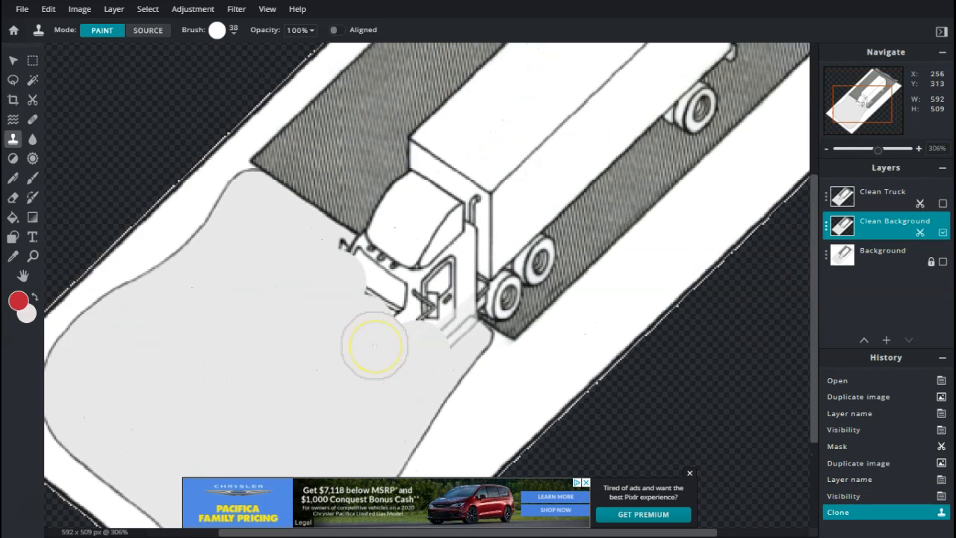
{"action": "mouse_move", "coordinate": [310, 262]}
{"action": "left_mouse_down"}
{"action": "mouse_move", "coordinate": [329, 258]}
{"action": "mouse_move", "coordinate": [362, 283]}
{"action": "left_mouse_up"}
{"action": "mouse_move", "coordinate": [377, 294]}
{"action": "left_mouse_down"}
{"action": "mouse_move", "coordinate": [447, 330]}
{"action": "mouse_move", "coordinate": [420, 351]}
{"action": "mouse_move", "coordinate": [257, 367]}
{"action": "mouse_move", "coordinate": [207, 414]}
{"action": "left_mouse_up"}
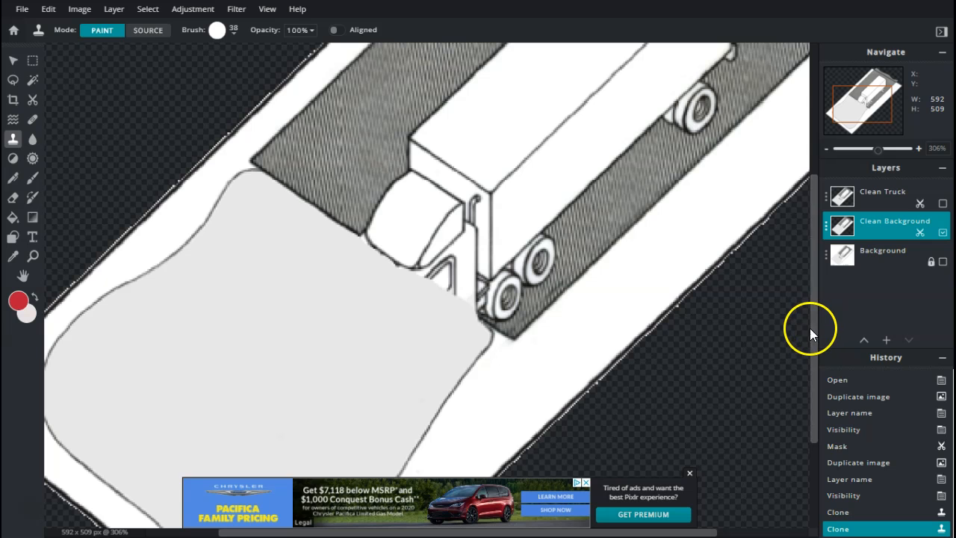
Step: Try cloning sampled hatching over the trailer roof's far corner and the hatched area's outer edge, and undo both dabs
{"action": "left_click_drag", "start_coordinate": [815, 330], "coordinate": [825, 215]}
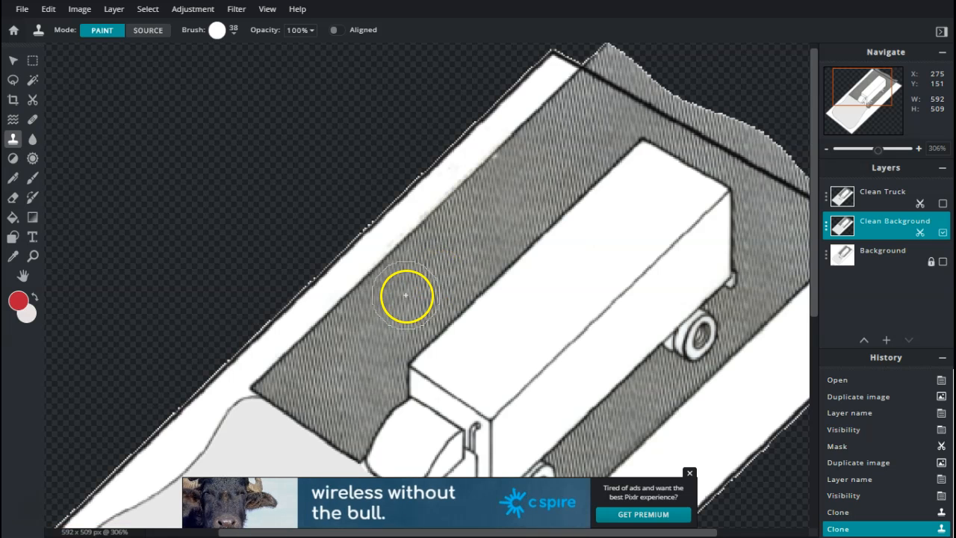
{"action": "scroll", "coordinate": [458, 245], "scroll_direction": "up", "scroll_amount": 3}
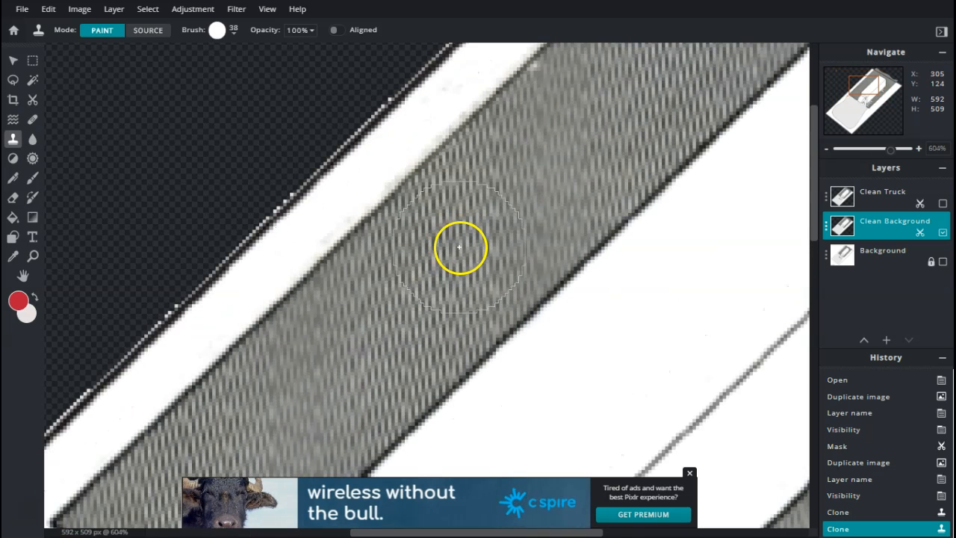
{"action": "scroll", "coordinate": [461, 247], "scroll_direction": "down", "scroll_amount": 3}
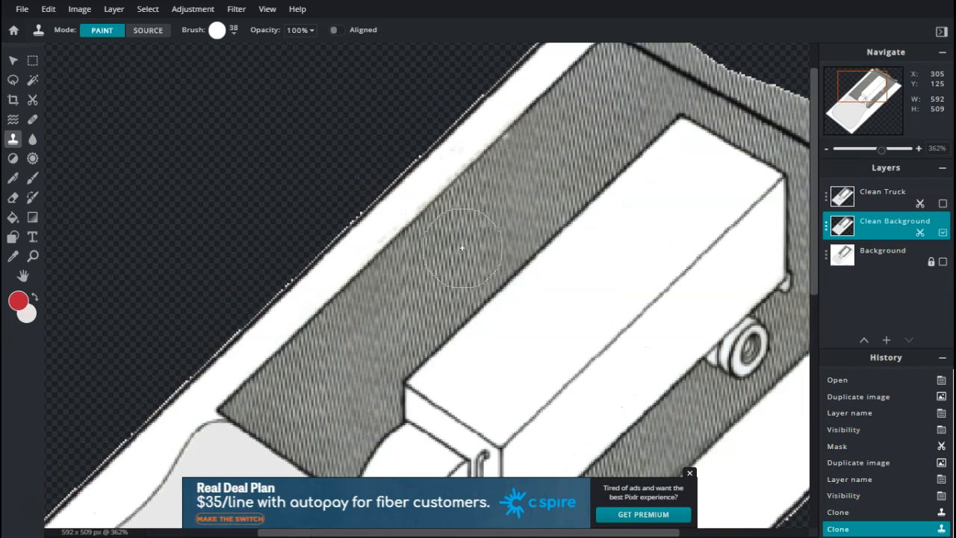
{"action": "mouse_move", "coordinate": [462, 249]}
{"action": "left_mouse_down"}
{"action": "mouse_move", "coordinate": [493, 256]}
{"action": "mouse_move", "coordinate": [638, 201]}
{"action": "mouse_move", "coordinate": [659, 146]}
{"action": "mouse_move", "coordinate": [664, 247]}
{"action": "mouse_move", "coordinate": [592, 152]}
{"action": "mouse_move", "coordinate": [453, 264]}
{"action": "mouse_move", "coordinate": [537, 216]}
{"action": "mouse_move", "coordinate": [627, 134]}
{"action": "mouse_move", "coordinate": [639, 98]}
{"action": "mouse_move", "coordinate": [657, 175]}
{"action": "left_mouse_up"}
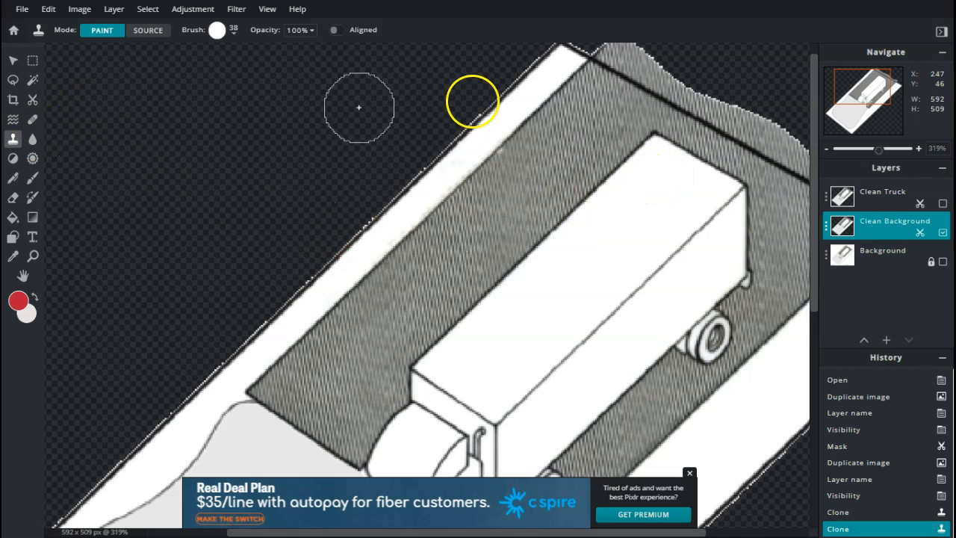
{"action": "left_click_drag", "start_coordinate": [643, 105], "coordinate": [597, 106]}
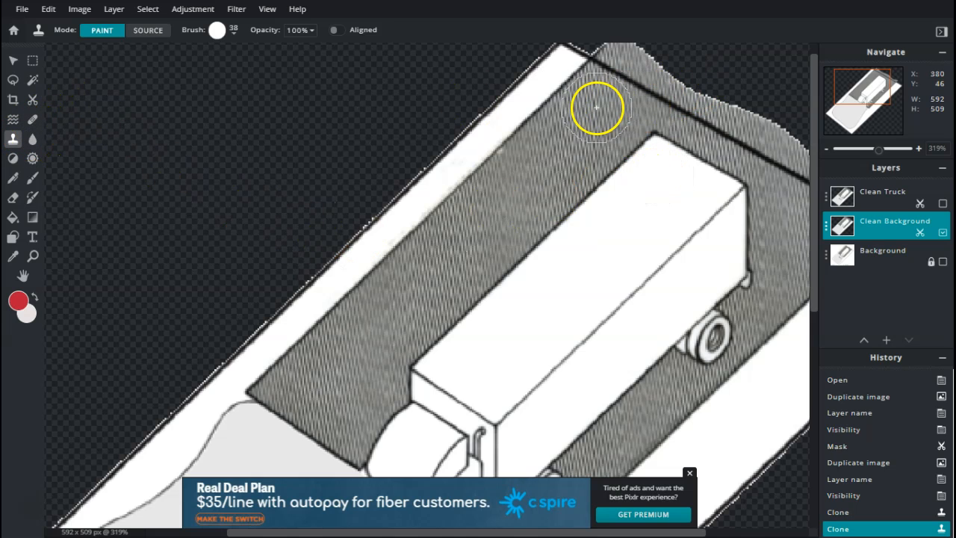
{"action": "key", "text": "ctrl"}
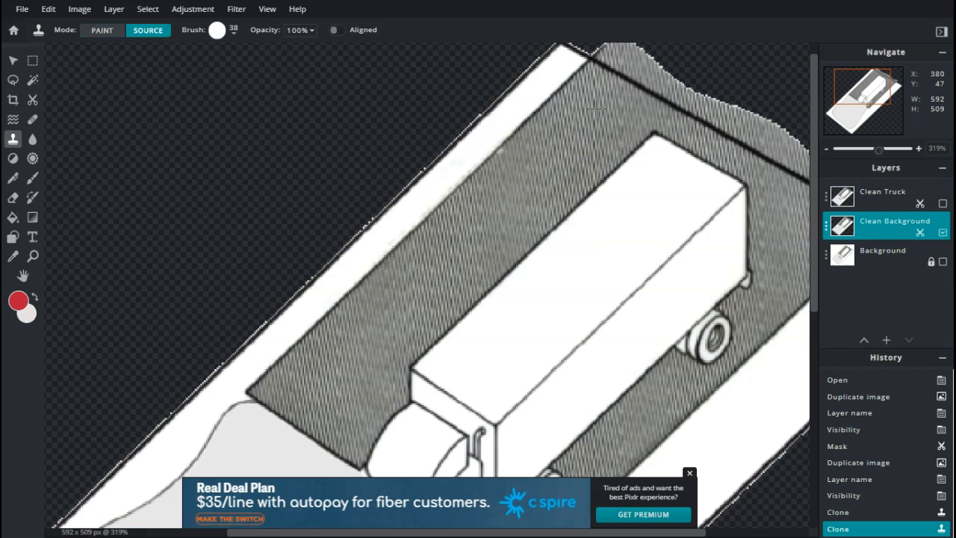
{"action": "left_click", "coordinate": [596, 109], "text": "ctrl"}
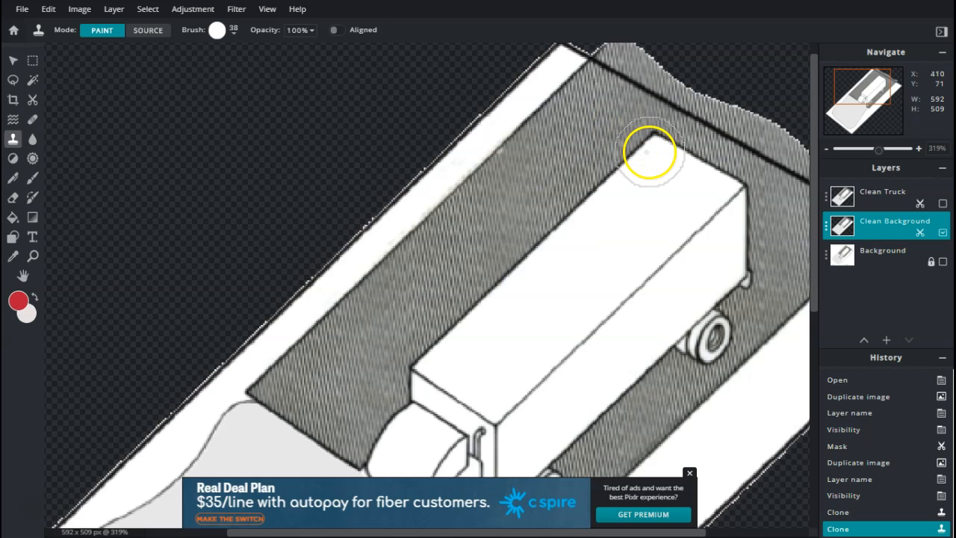
{"action": "left_click", "coordinate": [654, 154]}
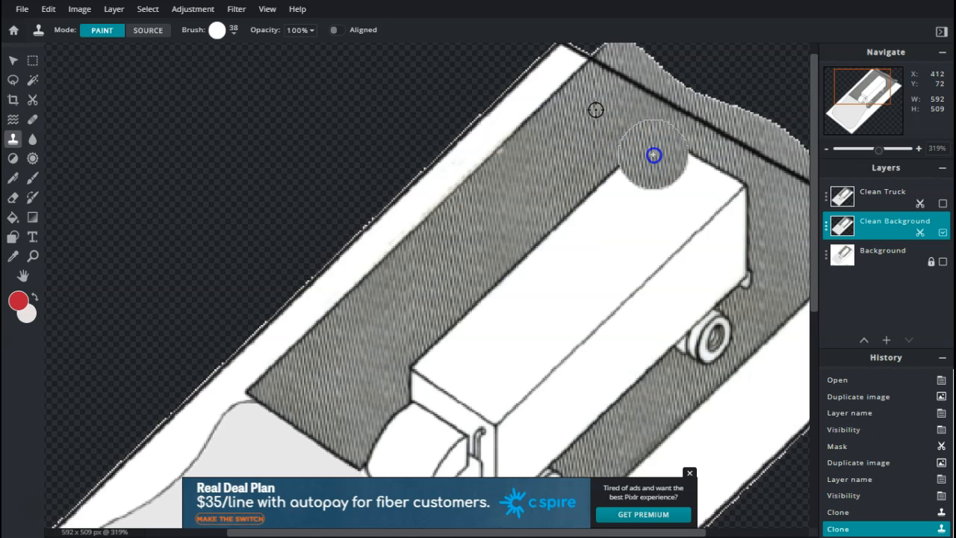
{"action": "left_click", "coordinate": [574, 101]}
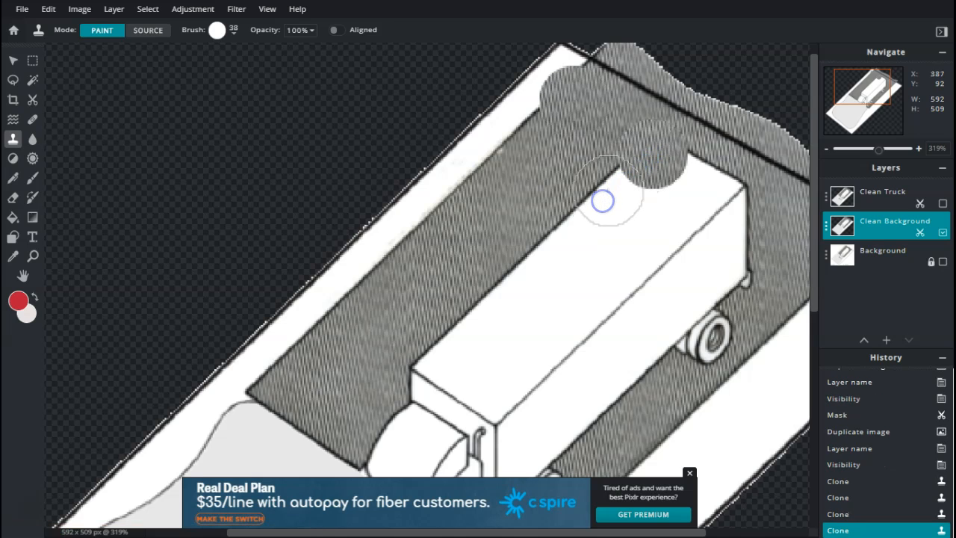
{"action": "key", "text": "ctrl+z"}
{"action": "key", "text": "ctrl+z"}
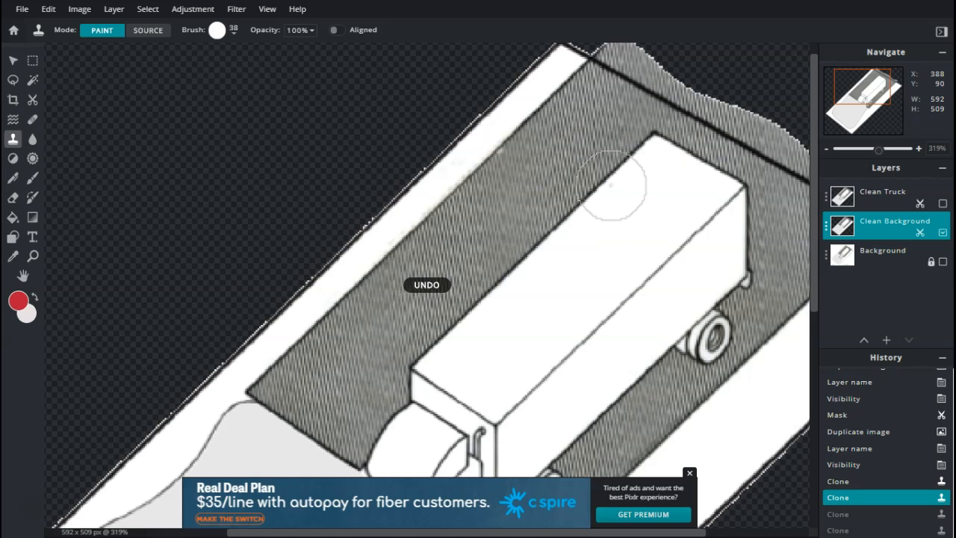
Step: Sample the hatching near the far end of the hatched area and clone it along the trailer roof's long edge
{"action": "mouse_move", "coordinate": [628, 101]}
{"action": "left_mouse_down"}
{"action": "mouse_move", "coordinate": [632, 94]}
{"action": "mouse_move", "coordinate": [602, 108]}
{"action": "left_mouse_up"}
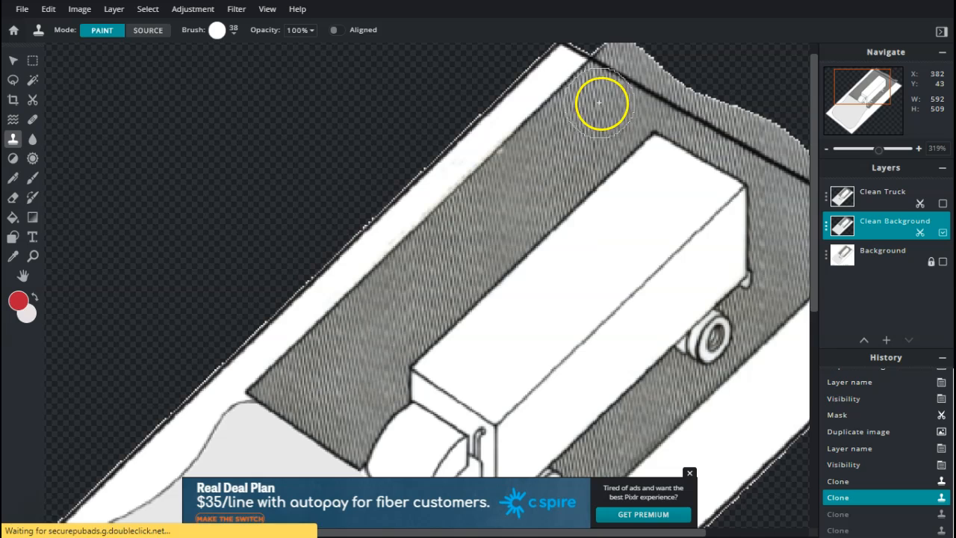
{"action": "key", "text": "ctrl"}
{"action": "left_click", "coordinate": [599, 109], "text": "ctrl"}
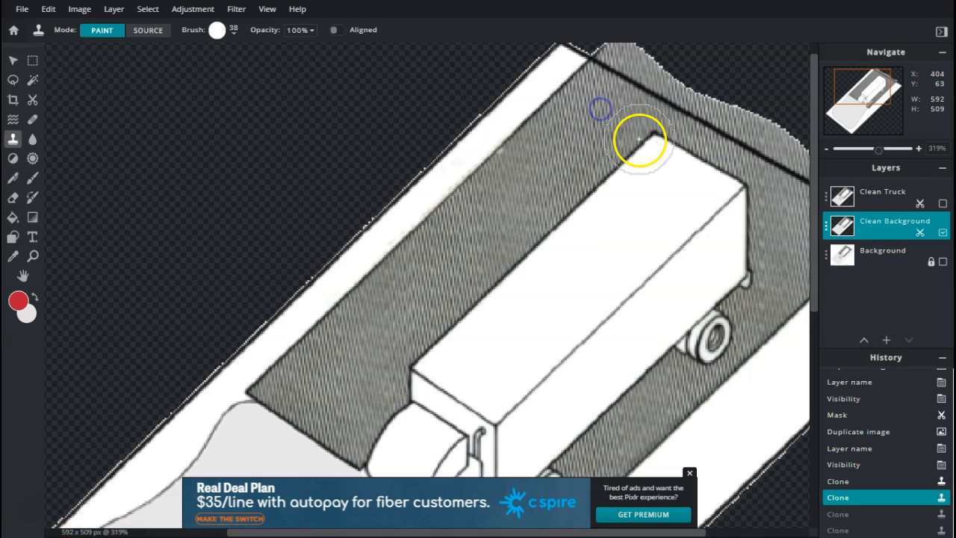
{"action": "left_click_drag", "start_coordinate": [644, 144], "coordinate": [676, 164]}
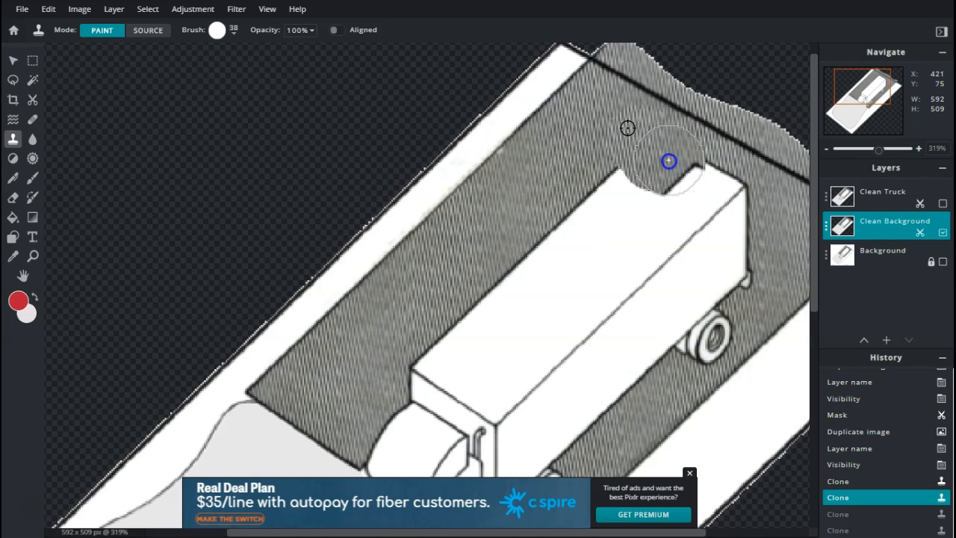
{"action": "mouse_move", "coordinate": [654, 155]}
{"action": "left_mouse_down"}
{"action": "mouse_move", "coordinate": [632, 165]}
{"action": "mouse_move", "coordinate": [611, 203]}
{"action": "mouse_move", "coordinate": [468, 340]}
{"action": "left_mouse_up"}
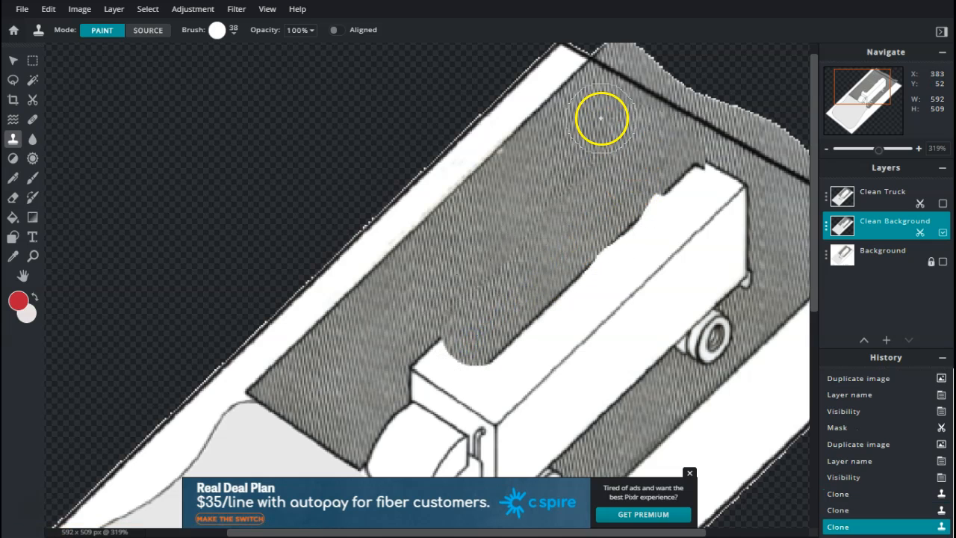
Step: Resample the far-end hatching and clone it over the middle of the trailer roof and the upper rear of the trailer
{"action": "key", "text": "alt"}
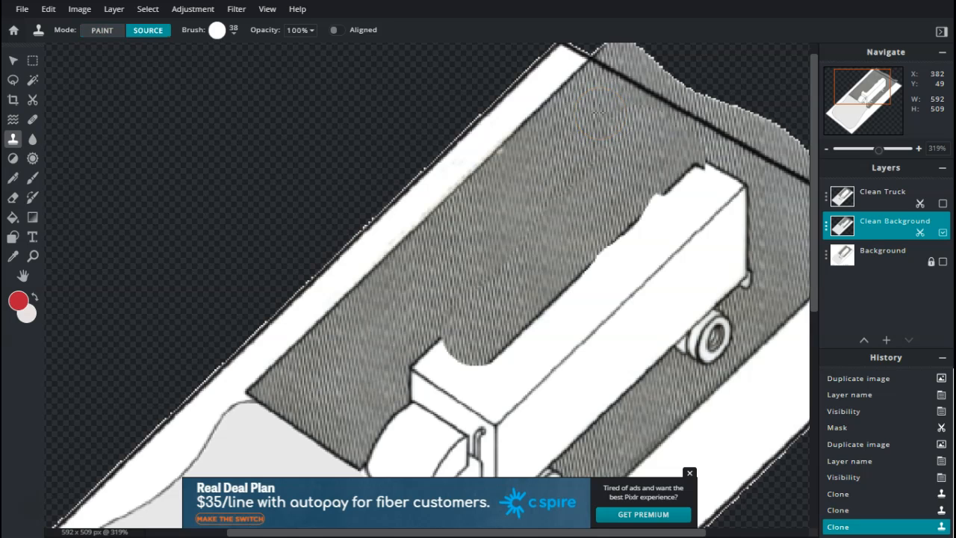
{"action": "left_click", "coordinate": [596, 102], "text": "alt"}
{"action": "left_click_drag", "start_coordinate": [683, 177], "coordinate": [591, 284]}
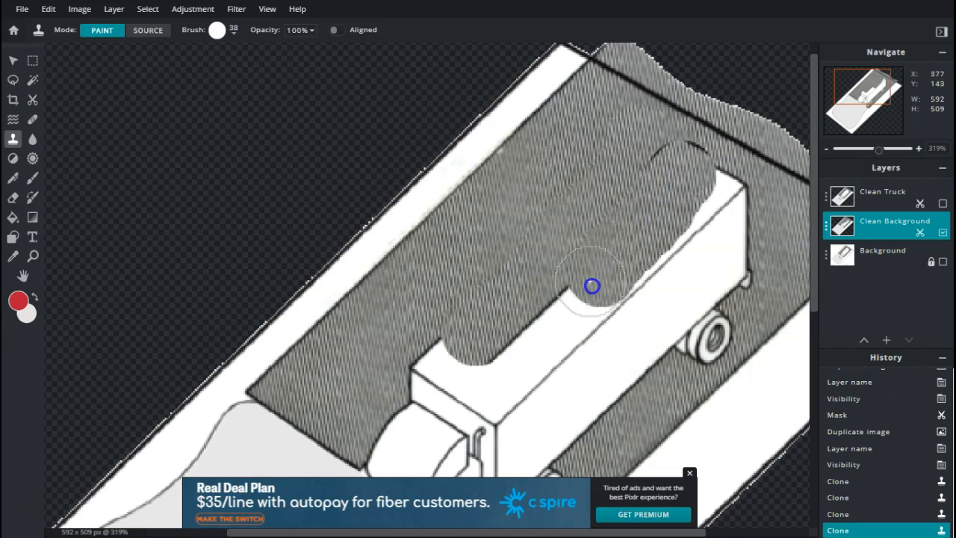
{"action": "left_click", "coordinate": [597, 112], "text": "alt"}
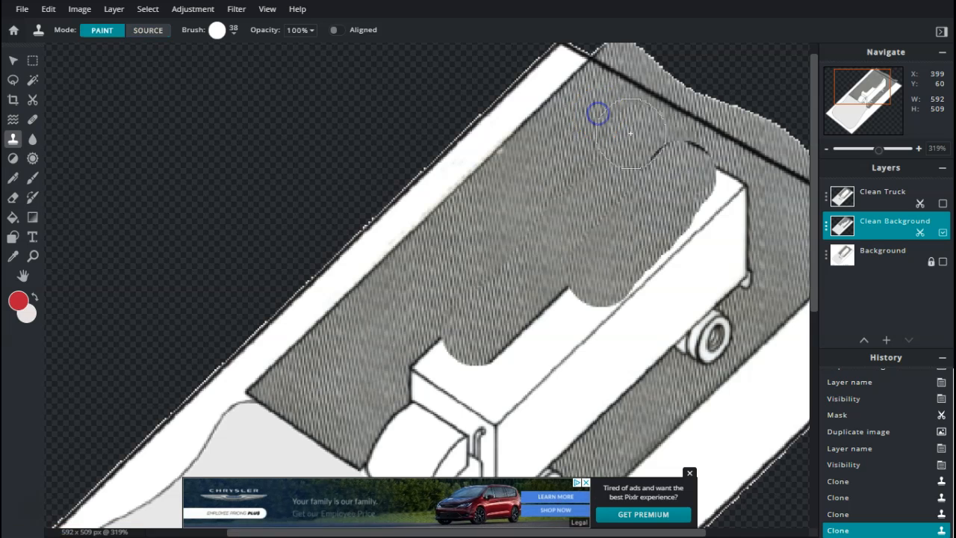
{"action": "mouse_move", "coordinate": [671, 156]}
{"action": "left_mouse_down"}
{"action": "mouse_move", "coordinate": [731, 198]}
{"action": "mouse_move", "coordinate": [731, 231]}
{"action": "mouse_move", "coordinate": [733, 213]}
{"action": "mouse_move", "coordinate": [730, 203]}
{"action": "mouse_move", "coordinate": [672, 282]}
{"action": "mouse_move", "coordinate": [686, 269]}
{"action": "mouse_move", "coordinate": [671, 253]}
{"action": "mouse_move", "coordinate": [674, 227]}
{"action": "left_mouse_up"}
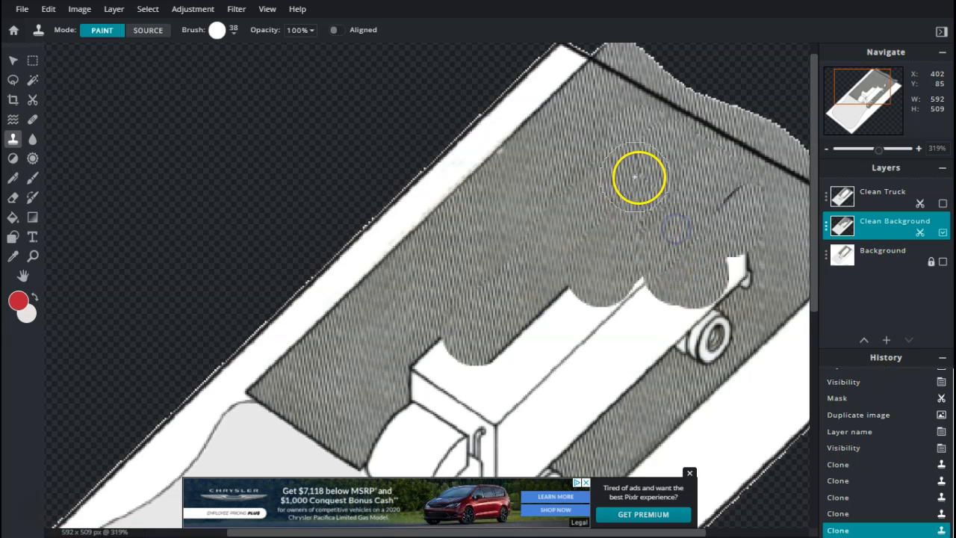
Step: Resample the far-end hatching and clone it over the trailer's rear, its rearmost wheel and most of its side
{"action": "key", "text": "alt"}
{"action": "left_click", "coordinate": [599, 113], "text": "alt"}
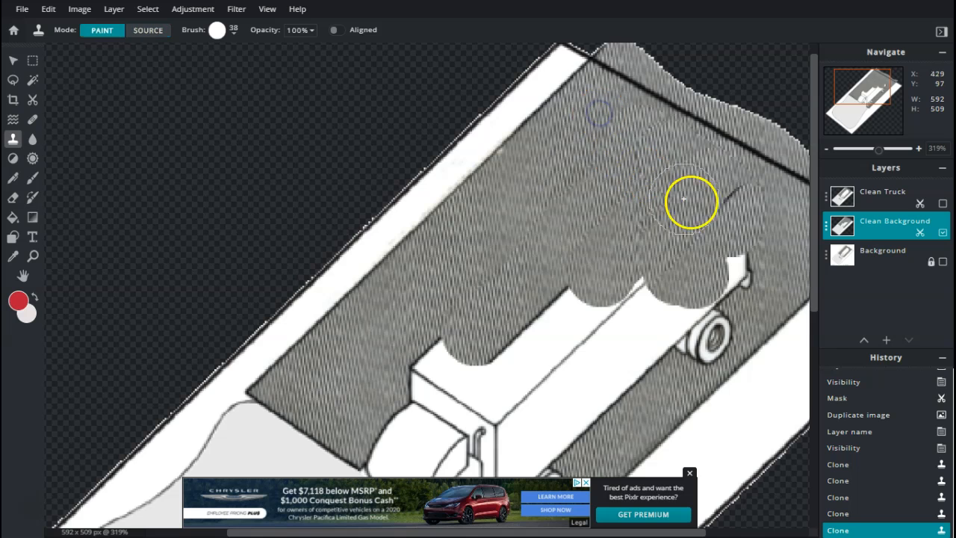
{"action": "mouse_move", "coordinate": [715, 214]}
{"action": "left_mouse_down"}
{"action": "mouse_move", "coordinate": [730, 260]}
{"action": "mouse_move", "coordinate": [742, 254]}
{"action": "mouse_move", "coordinate": [694, 340]}
{"action": "mouse_move", "coordinate": [636, 298]}
{"action": "mouse_move", "coordinate": [586, 300]}
{"action": "mouse_move", "coordinate": [647, 363]}
{"action": "left_mouse_up"}
{"action": "left_click", "coordinate": [598, 120], "text": "ctrl"}
{"action": "mouse_move", "coordinate": [591, 252]}
{"action": "left_mouse_down"}
{"action": "mouse_move", "coordinate": [557, 328]}
{"action": "mouse_move", "coordinate": [498, 384]}
{"action": "mouse_move", "coordinate": [557, 377]}
{"action": "mouse_move", "coordinate": [530, 413]}
{"action": "mouse_move", "coordinate": [576, 421]}
{"action": "mouse_move", "coordinate": [591, 354]}
{"action": "mouse_move", "coordinate": [602, 371]}
{"action": "mouse_move", "coordinate": [715, 333]}
{"action": "left_mouse_up"}
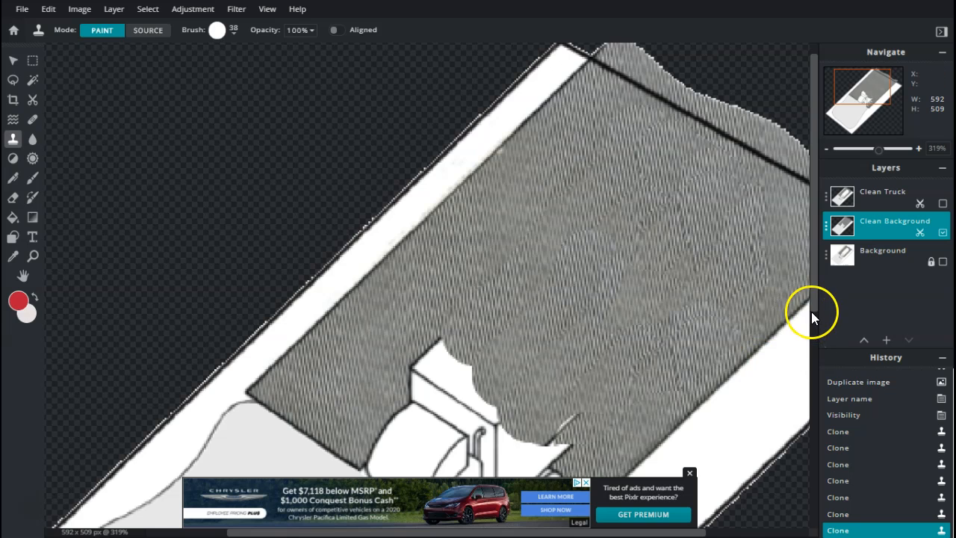
Step: Sample the hatching above the cab, undo a first stroke over the truck's front, and clone along the remaining trailer side
{"action": "left_click_drag", "start_coordinate": [815, 306], "coordinate": [817, 389]}
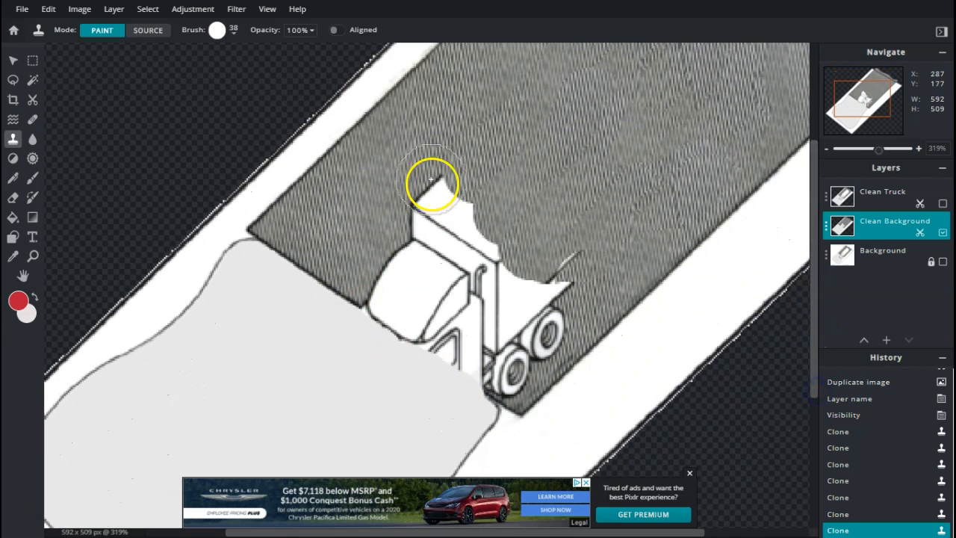
{"action": "key", "text": "ctrl"}
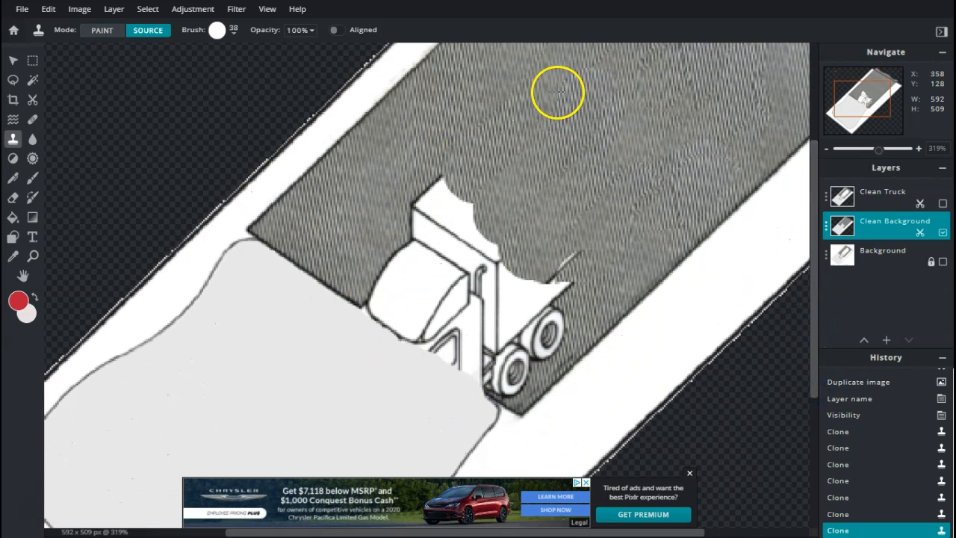
{"action": "left_click", "coordinate": [557, 92], "text": "ctrl"}
{"action": "mouse_move", "coordinate": [486, 154]}
{"action": "left_mouse_down"}
{"action": "mouse_move", "coordinate": [431, 215]}
{"action": "mouse_move", "coordinate": [457, 239]}
{"action": "mouse_move", "coordinate": [479, 243]}
{"action": "mouse_move", "coordinate": [489, 287]}
{"action": "mouse_move", "coordinate": [572, 263]}
{"action": "mouse_move", "coordinate": [532, 318]}
{"action": "mouse_move", "coordinate": [544, 351]}
{"action": "mouse_move", "coordinate": [507, 368]}
{"action": "left_mouse_up"}
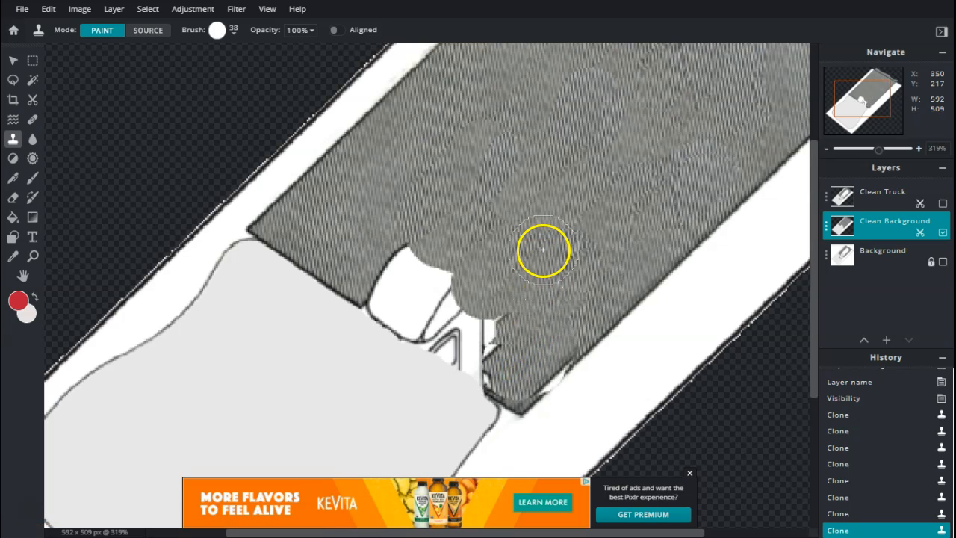
{"action": "key", "text": "ctrl+z"}
{"action": "mouse_move", "coordinate": [521, 238]}
{"action": "left_mouse_down"}
{"action": "mouse_move", "coordinate": [558, 271]}
{"action": "mouse_move", "coordinate": [549, 309]}
{"action": "mouse_move", "coordinate": [538, 263]}
{"action": "mouse_move", "coordinate": [493, 200]}
{"action": "left_mouse_up"}
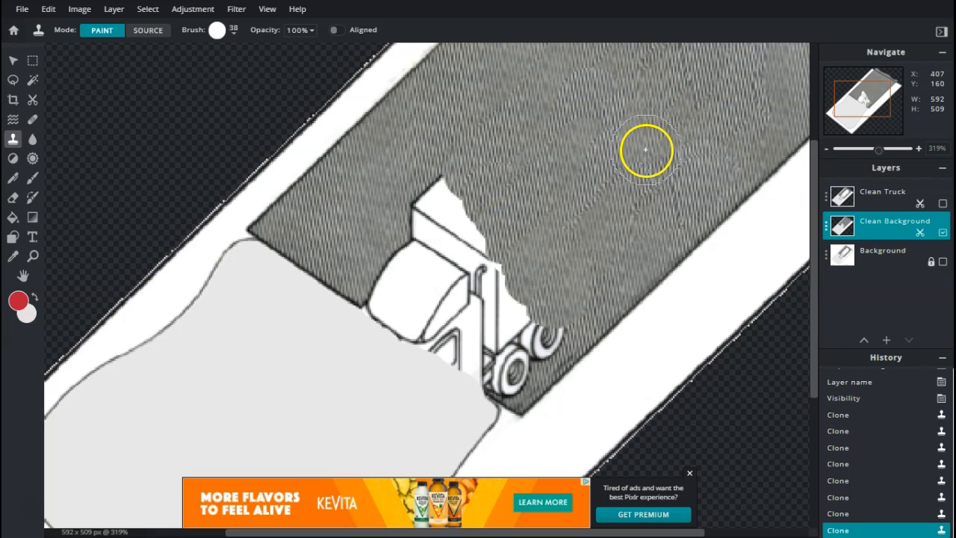
Step: Clone freshly sampled hatching over the trailer front, cab and remaining wheels, down to the edge of the light grey area
{"action": "left_click", "coordinate": [646, 149], "text": "ctrl"}
{"action": "mouse_move", "coordinate": [543, 179]}
{"action": "left_mouse_down"}
{"action": "mouse_move", "coordinate": [429, 204]}
{"action": "mouse_move", "coordinate": [450, 235]}
{"action": "mouse_move", "coordinate": [486, 256]}
{"action": "mouse_move", "coordinate": [423, 250]}
{"action": "mouse_move", "coordinate": [515, 303]}
{"action": "left_mouse_up"}
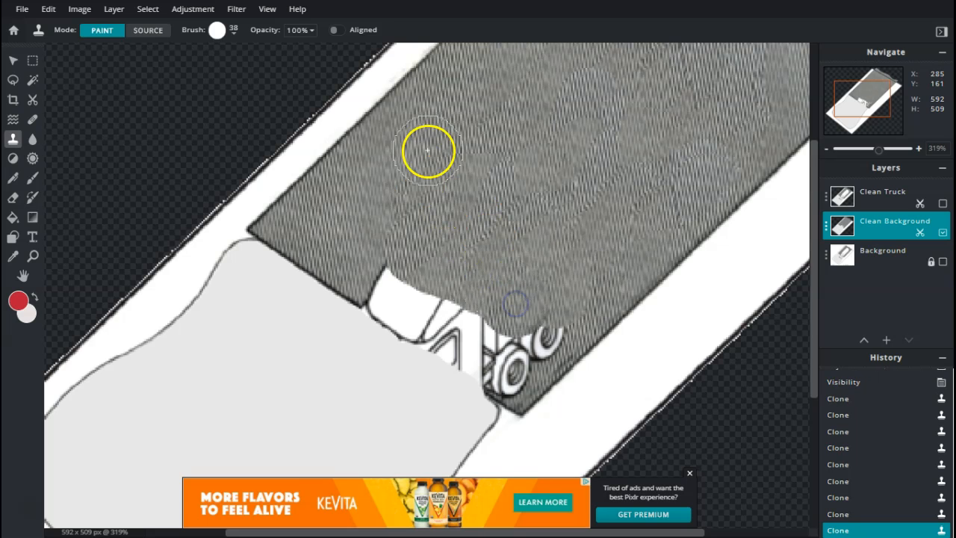
{"action": "left_click", "coordinate": [431, 123], "text": "ctrl"}
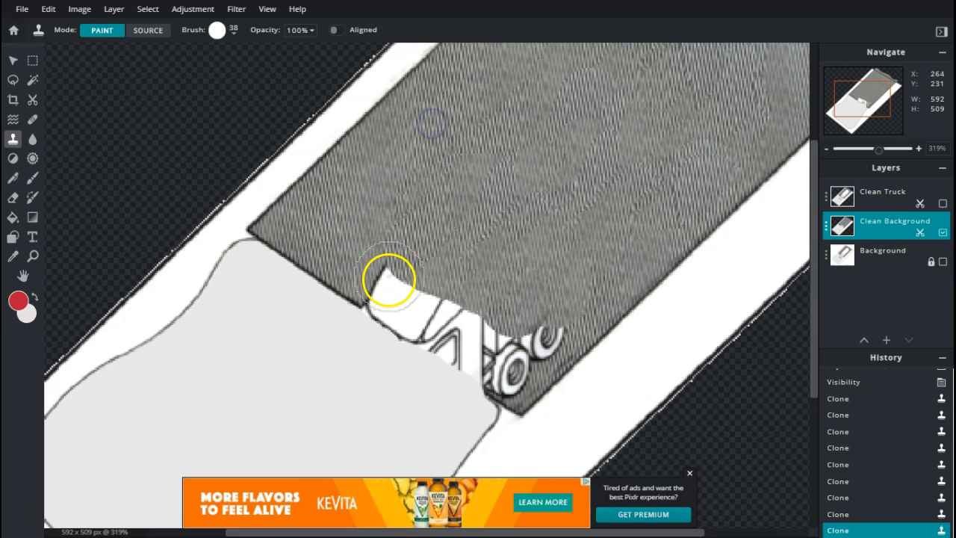
{"action": "mouse_move", "coordinate": [389, 281]}
{"action": "left_mouse_down"}
{"action": "mouse_move", "coordinate": [521, 374]}
{"action": "mouse_move", "coordinate": [519, 359]}
{"action": "mouse_move", "coordinate": [507, 363]}
{"action": "mouse_move", "coordinate": [545, 327]}
{"action": "mouse_move", "coordinate": [527, 344]}
{"action": "left_mouse_up"}
{"action": "left_click", "coordinate": [371, 208]}
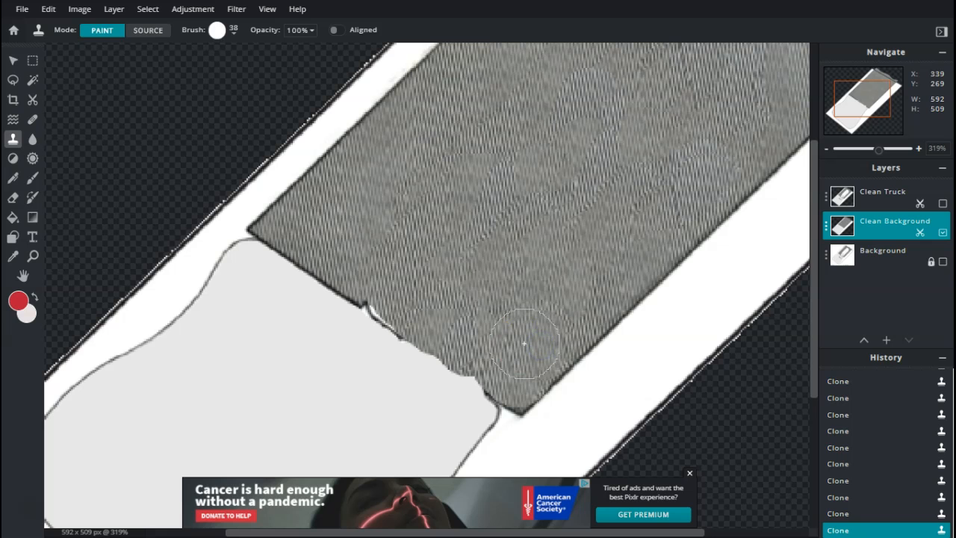
{"action": "scroll", "coordinate": [553, 299], "scroll_direction": "down", "scroll_amount": 5}
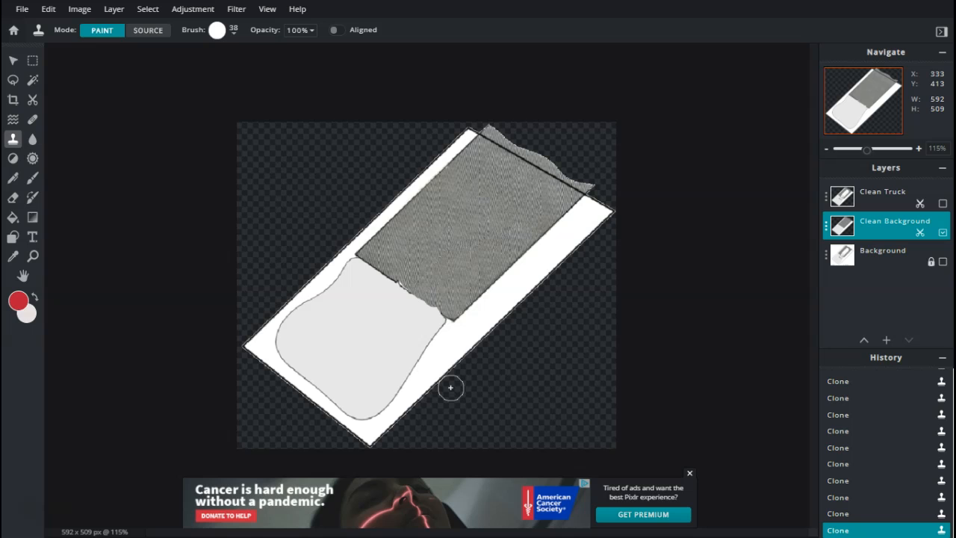
Step: Open the save settings for the cleaned background image and cancel without downloading
{"action": "left_click", "coordinate": [20, 8]}
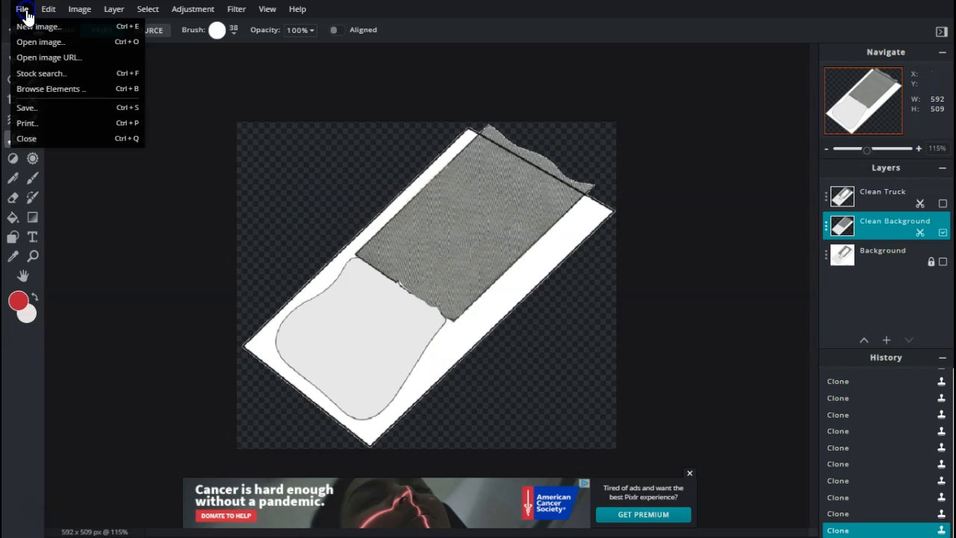
{"action": "left_click", "coordinate": [49, 109]}
{"action": "left_click", "coordinate": [524, 212]}
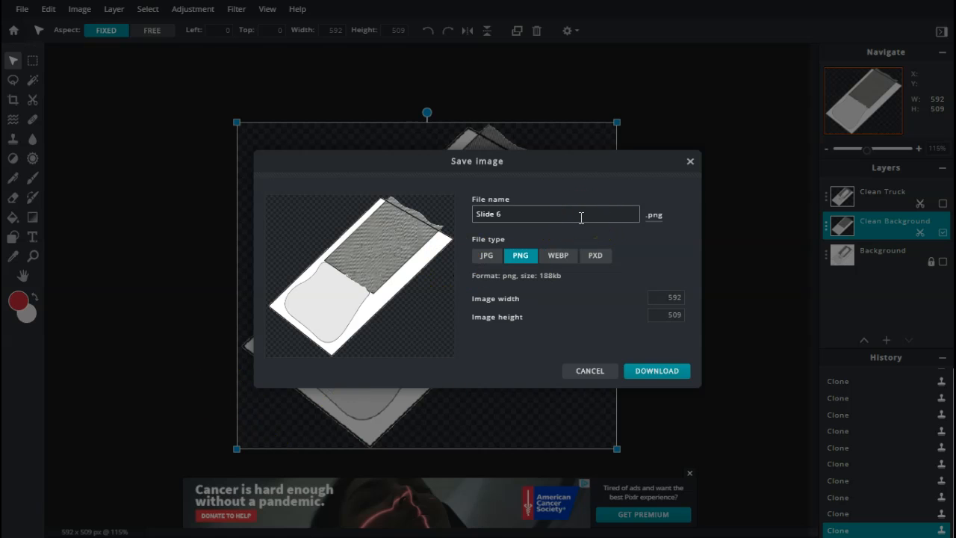
{"action": "left_click", "coordinate": [587, 374]}
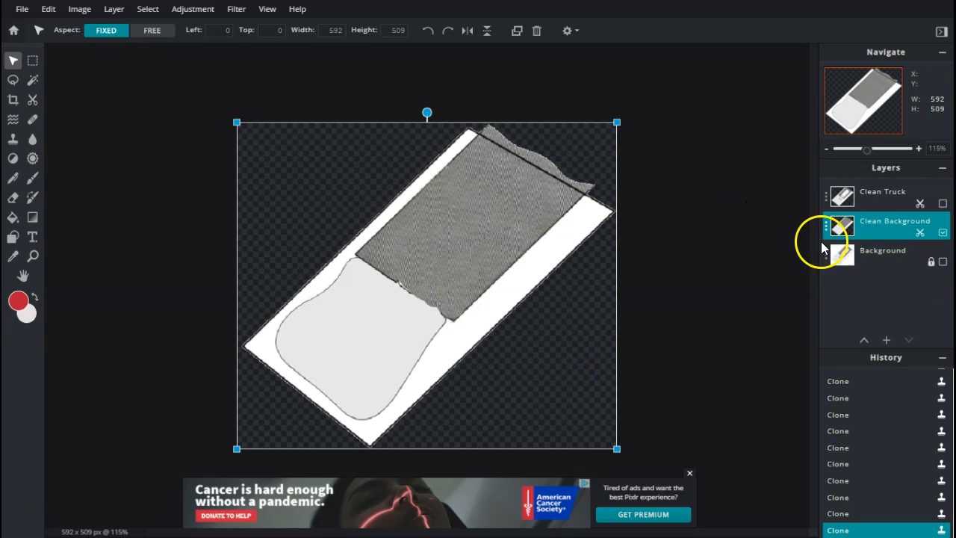
Step: Hide the Clean Background layer, then show and select the Clean Truck layer
{"action": "left_click", "coordinate": [944, 233]}
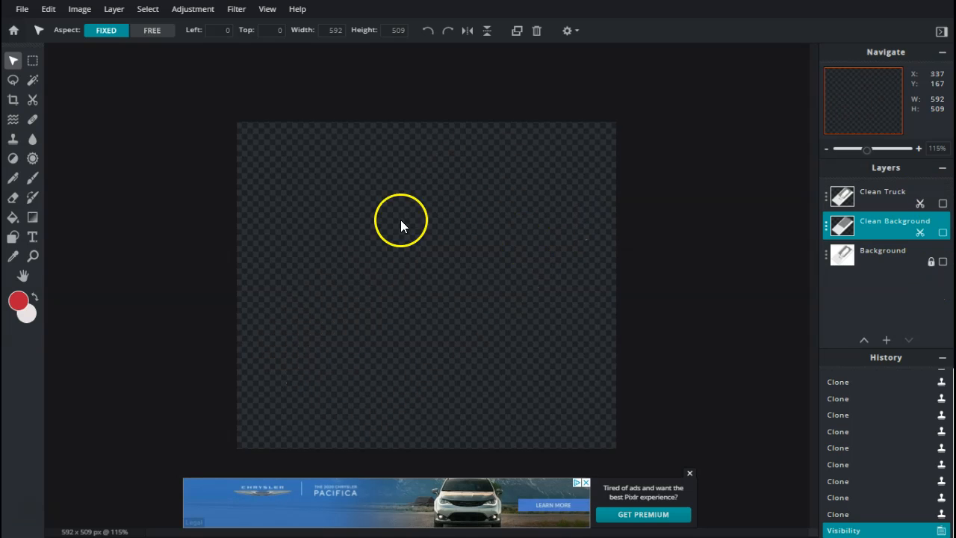
{"action": "left_click", "coordinate": [944, 204]}
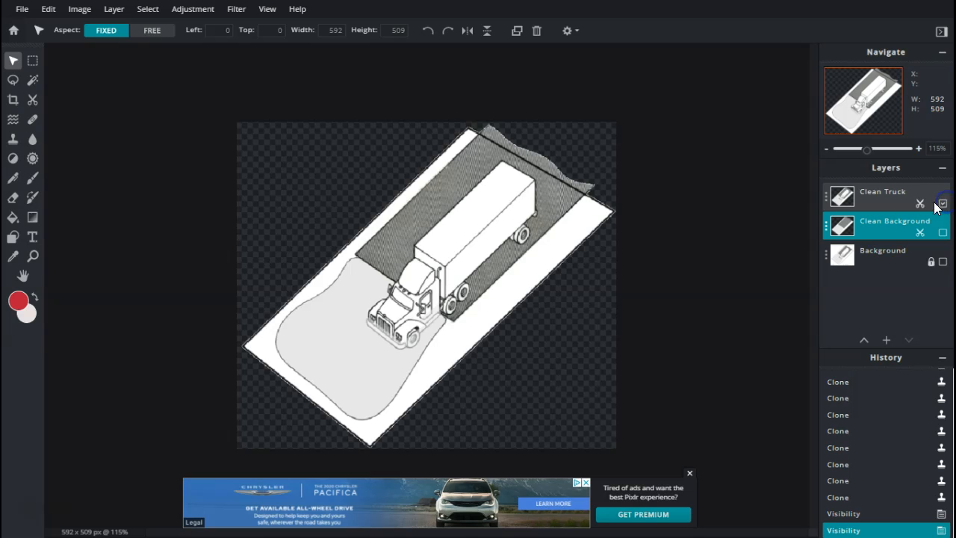
{"action": "left_click", "coordinate": [886, 196]}
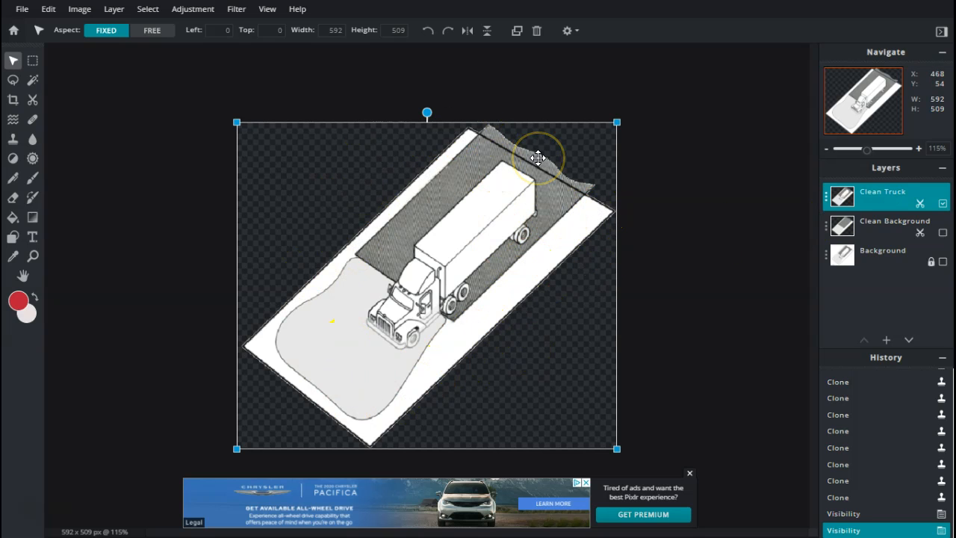
{"action": "left_click", "coordinate": [337, 339]}
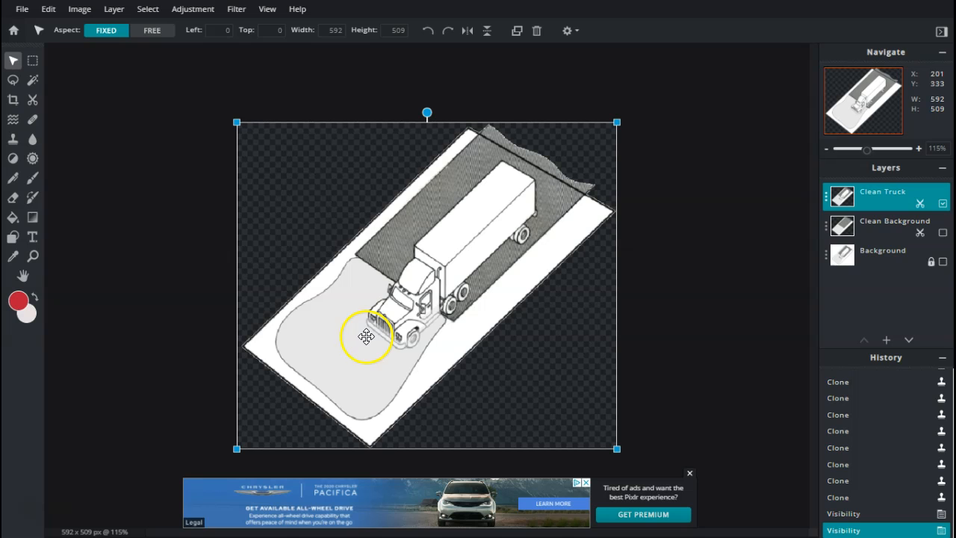
Step: Outline the whole truck loosely with a polygonal lasso selection on the Clean Truck layer, leaving a narrow margin around it
{"action": "left_click", "coordinate": [13, 80]}
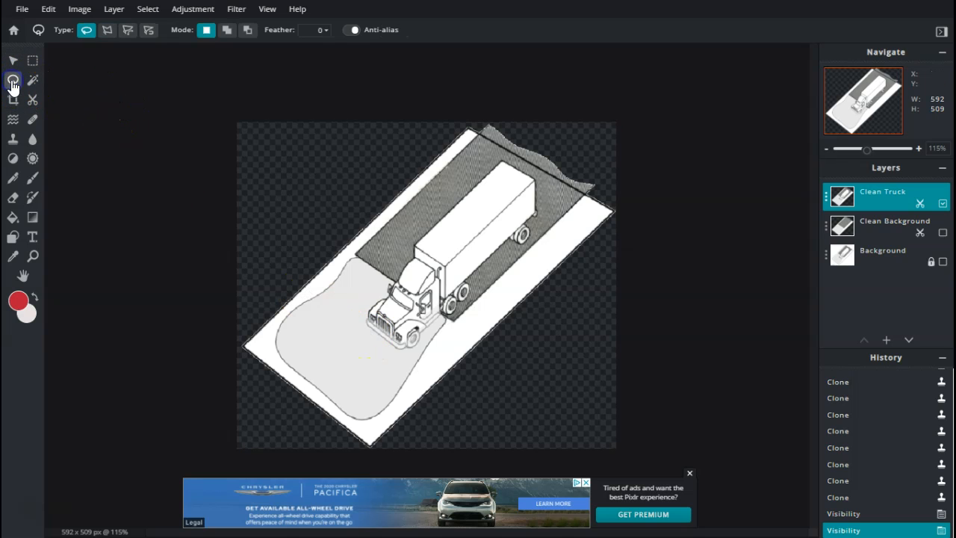
{"action": "left_click", "coordinate": [109, 32]}
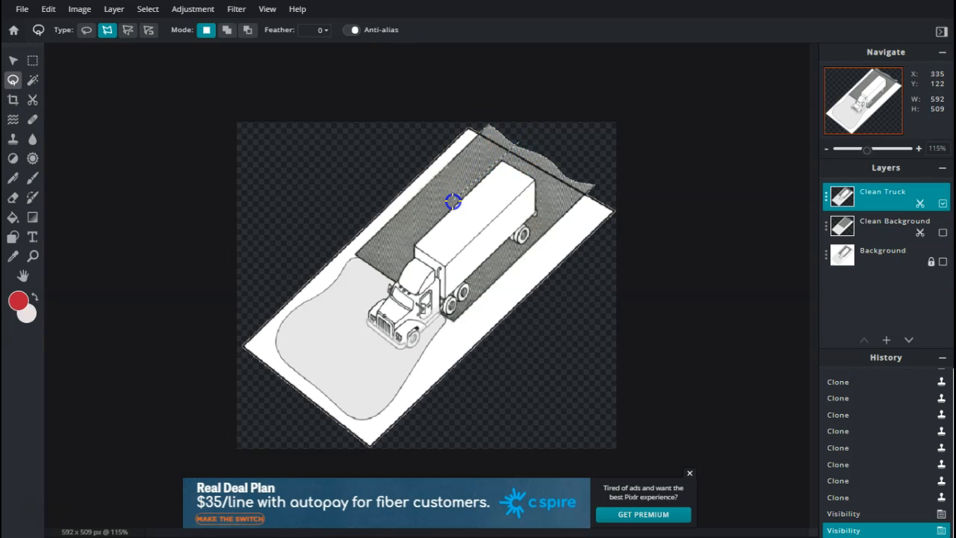
{"action": "left_click", "coordinate": [410, 240]}
{"action": "left_click", "coordinate": [381, 351]}
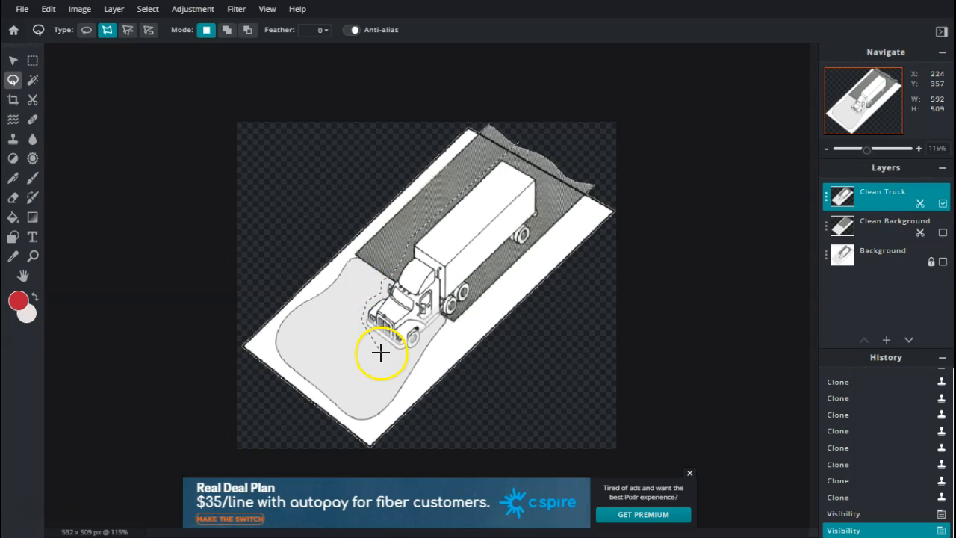
{"action": "left_click", "coordinate": [432, 336]}
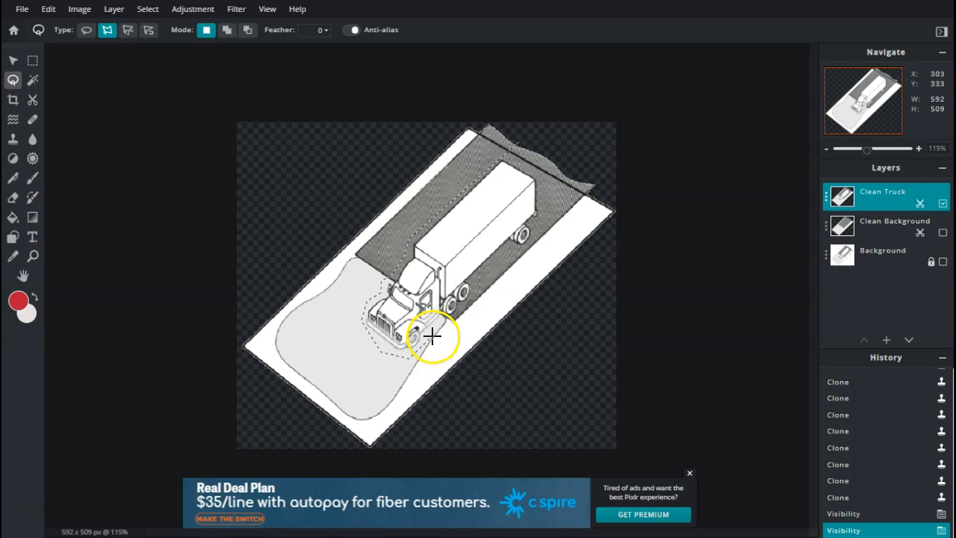
{"action": "left_click", "coordinate": [480, 289]}
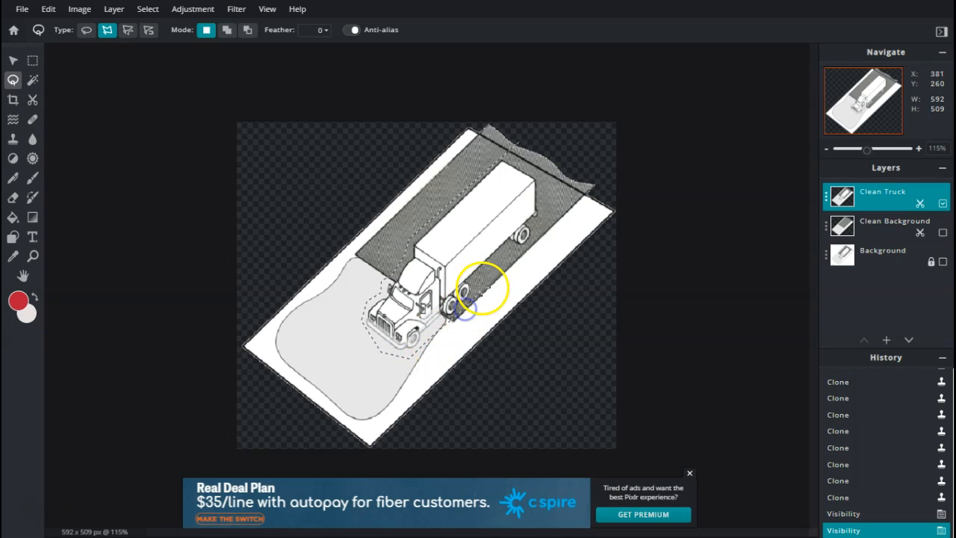
{"action": "left_click", "coordinate": [517, 250]}
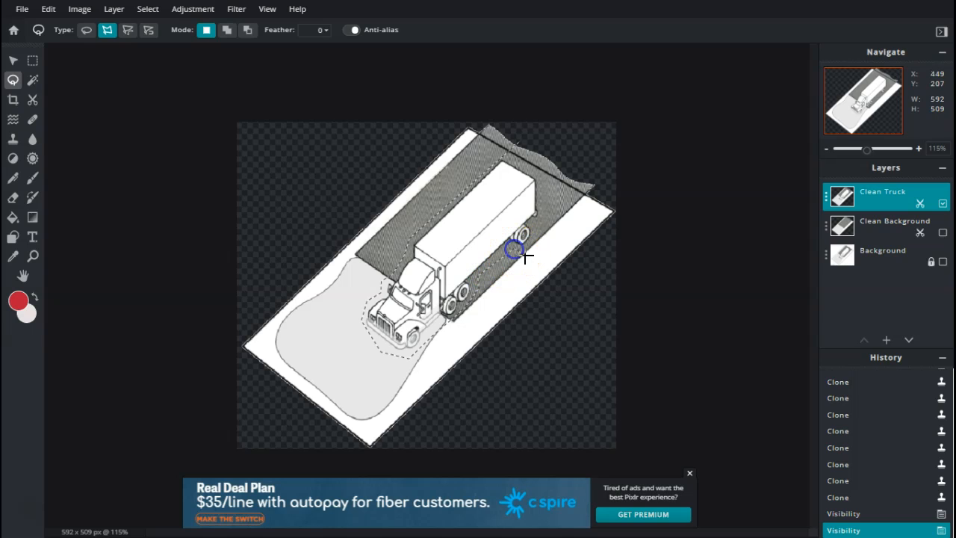
{"action": "left_click", "coordinate": [557, 199]}
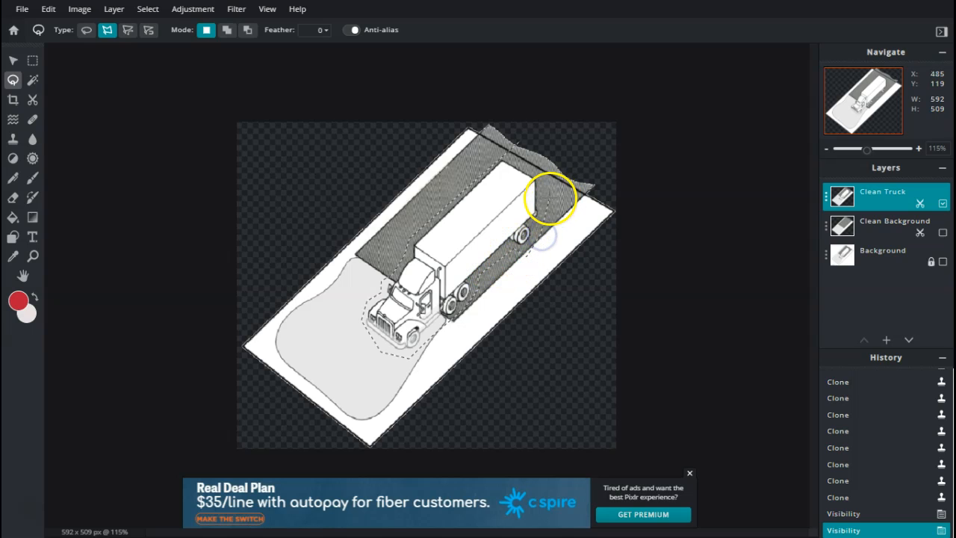
{"action": "left_click", "coordinate": [540, 164]}
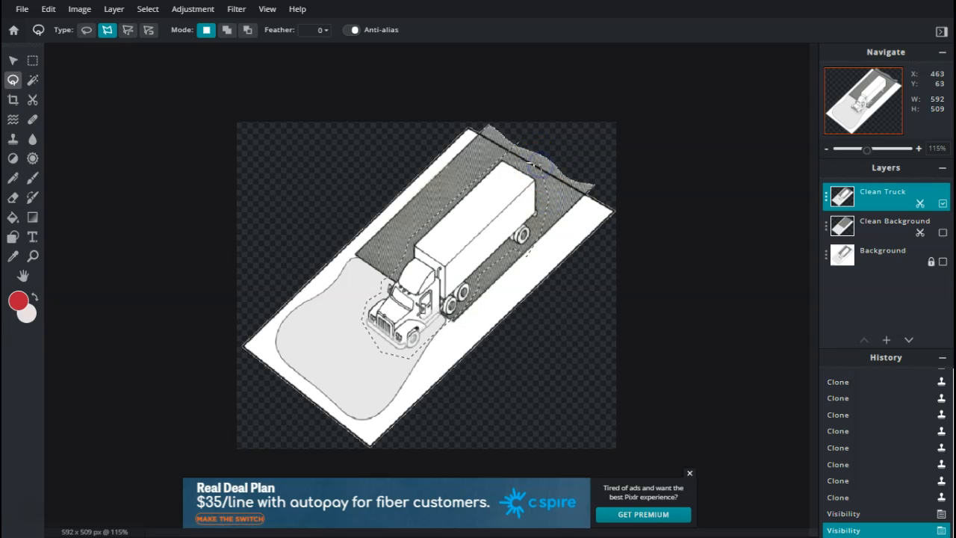
{"action": "double_click", "coordinate": [517, 153]}
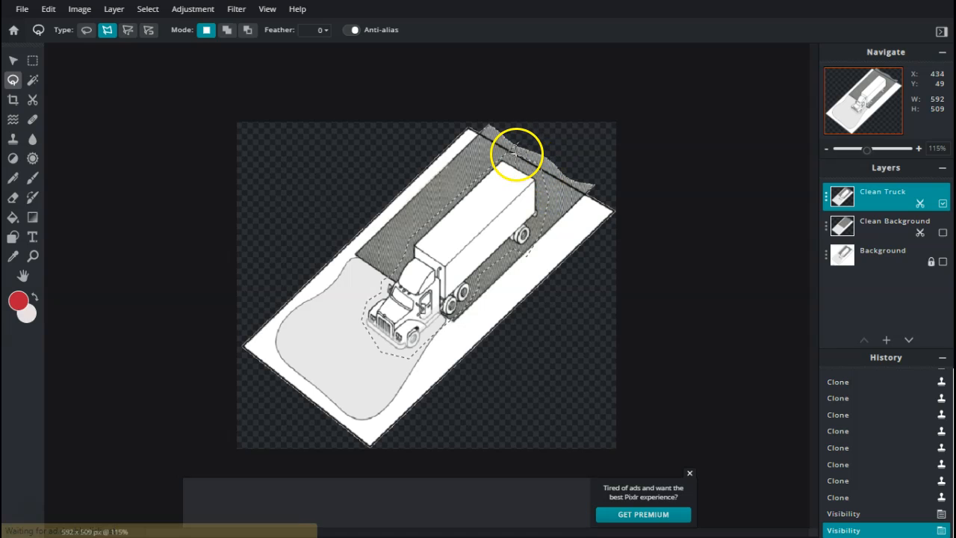
{"action": "left_click", "coordinate": [658, 155]}
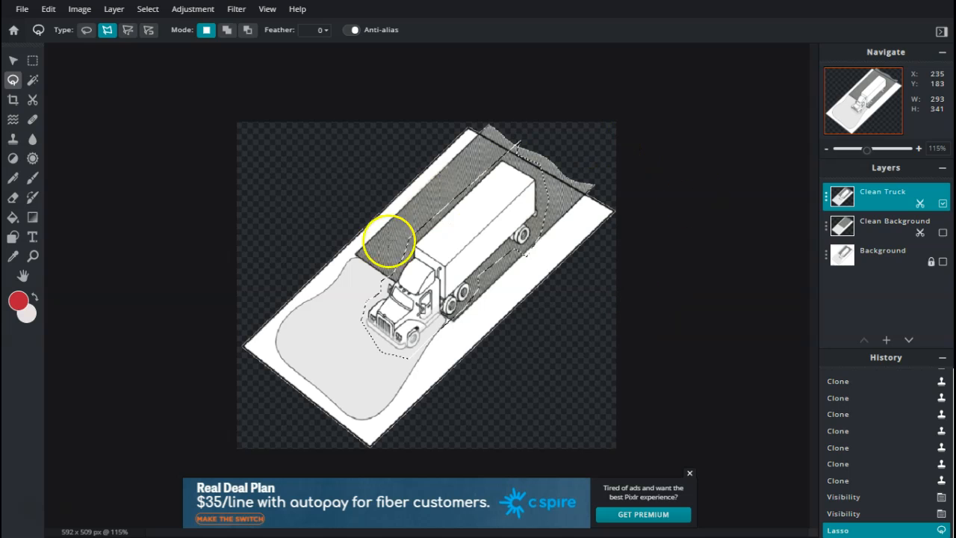
Step: Invert the selection, clear everything outside the truck outline, and deselect
{"action": "left_click", "coordinate": [147, 10]}
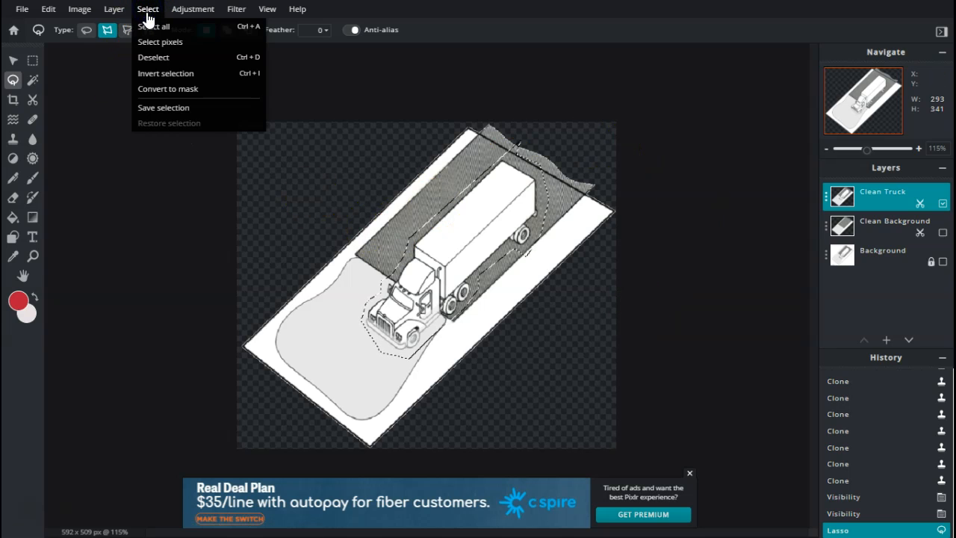
{"action": "left_click", "coordinate": [159, 78]}
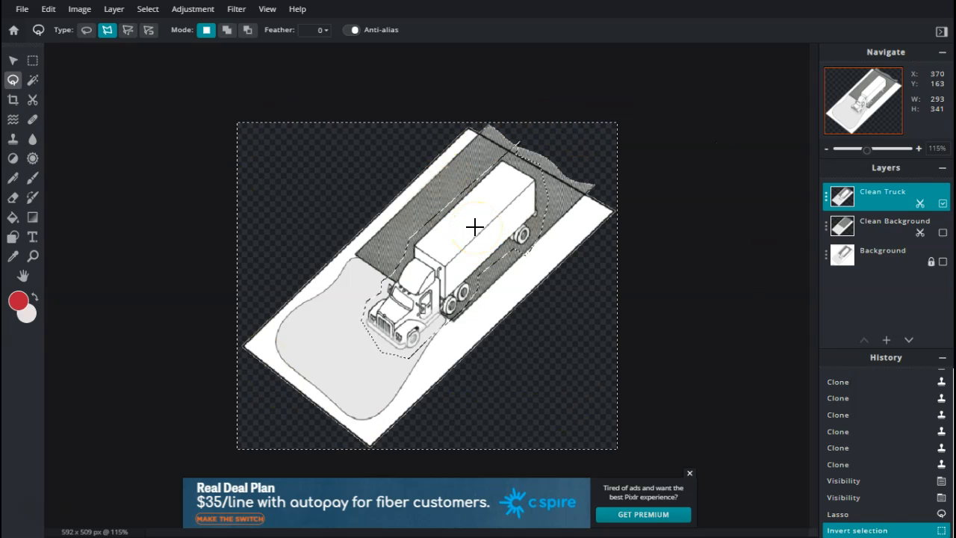
{"action": "key", "text": "Delete"}
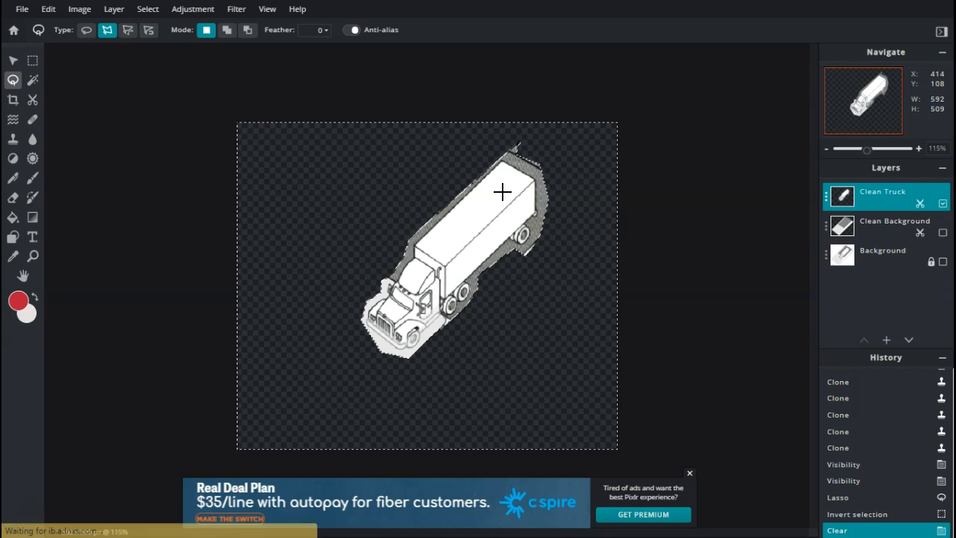
{"action": "left_click", "coordinate": [502, 213]}
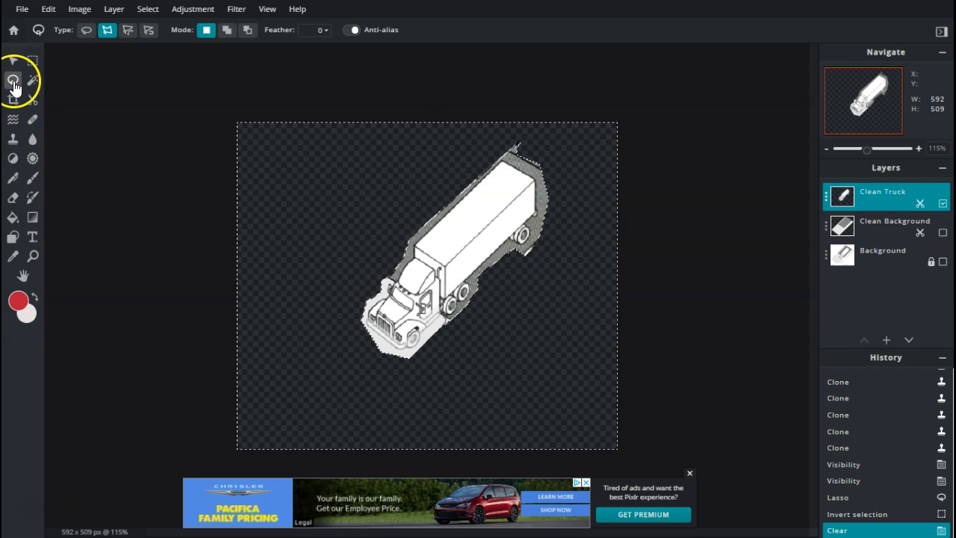
{"action": "scroll", "coordinate": [508, 239], "scroll_direction": "up", "scroll_amount": 3}
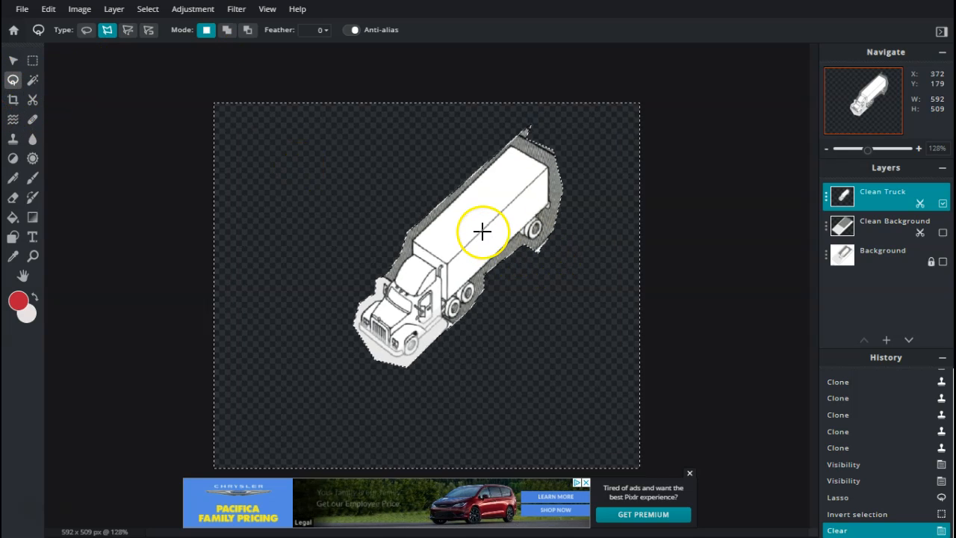
{"action": "scroll", "coordinate": [482, 232], "scroll_direction": "up", "scroll_amount": 1}
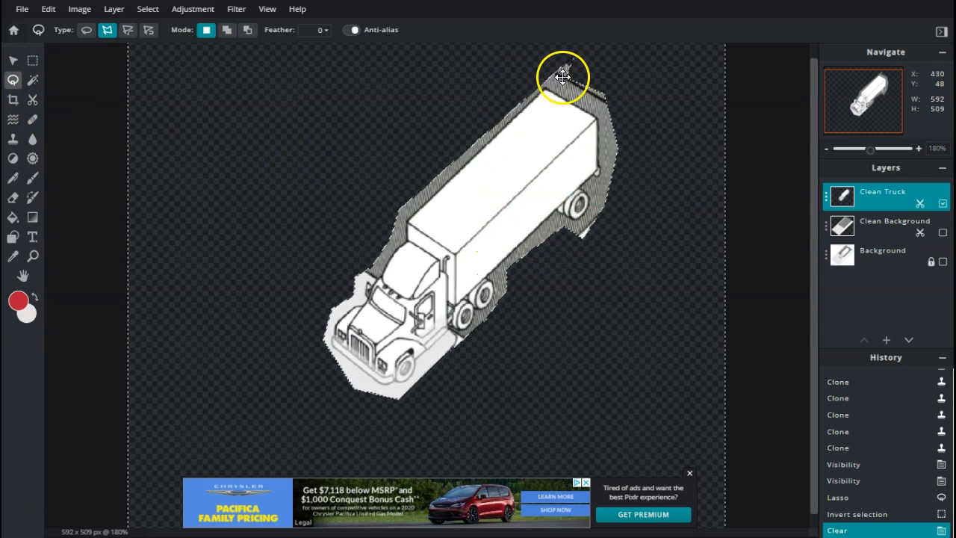
{"action": "key", "text": "ctrl+d"}
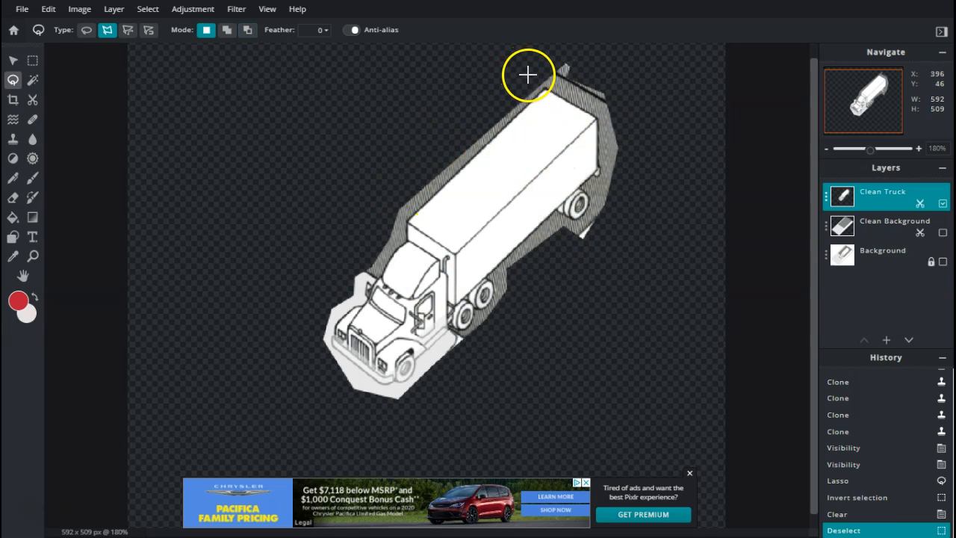
Step: Lasso the leftover background tightly along the trailer's rear, the wheel side and the front wheel, clear it, and deselect
{"action": "left_click", "coordinate": [597, 117]}
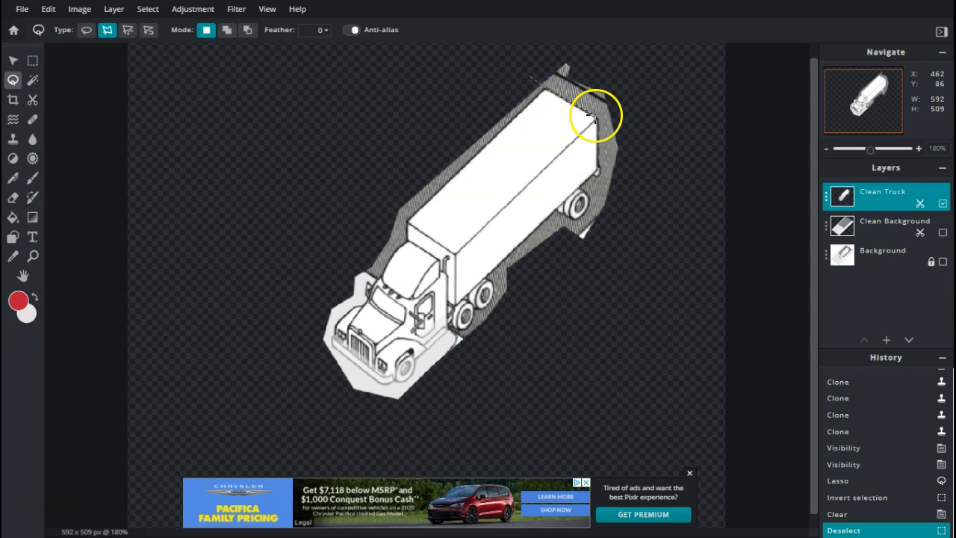
{"action": "left_click", "coordinate": [595, 155]}
{"action": "left_click", "coordinate": [598, 163]}
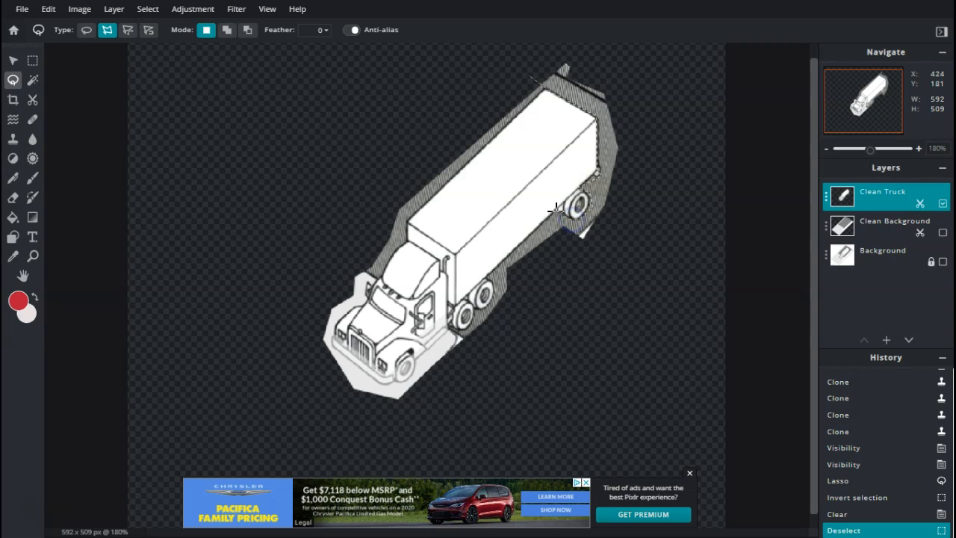
{"action": "left_click", "coordinate": [487, 275]}
{"action": "left_click", "coordinate": [452, 328]}
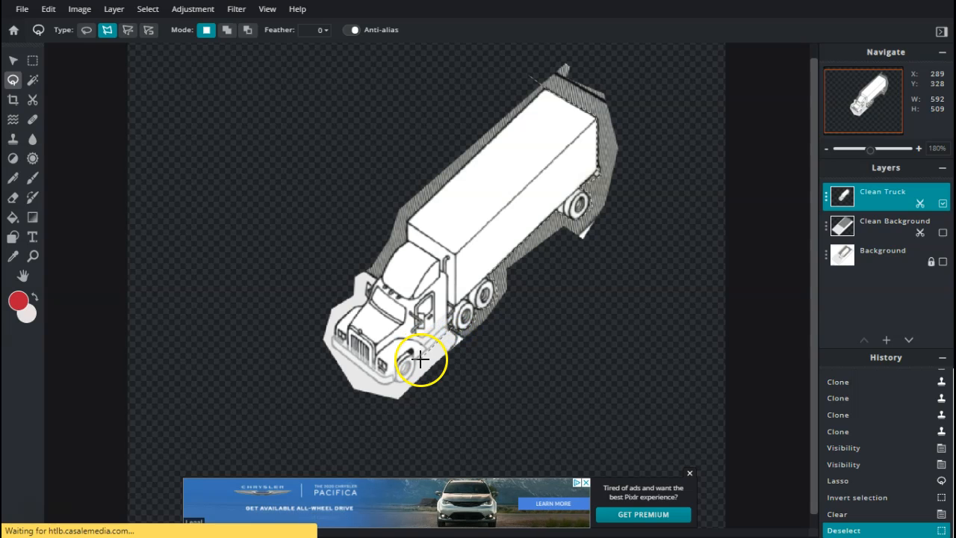
{"action": "left_click", "coordinate": [415, 360]}
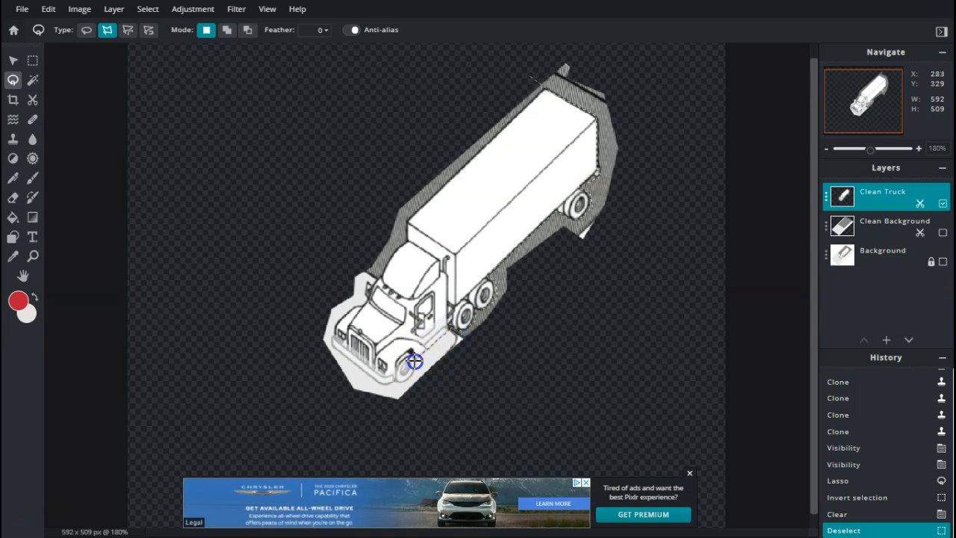
{"action": "left_click", "coordinate": [373, 388]}
{"action": "left_click", "coordinate": [348, 431]}
{"action": "left_click", "coordinate": [685, 390]}
{"action": "left_click", "coordinate": [679, 64]}
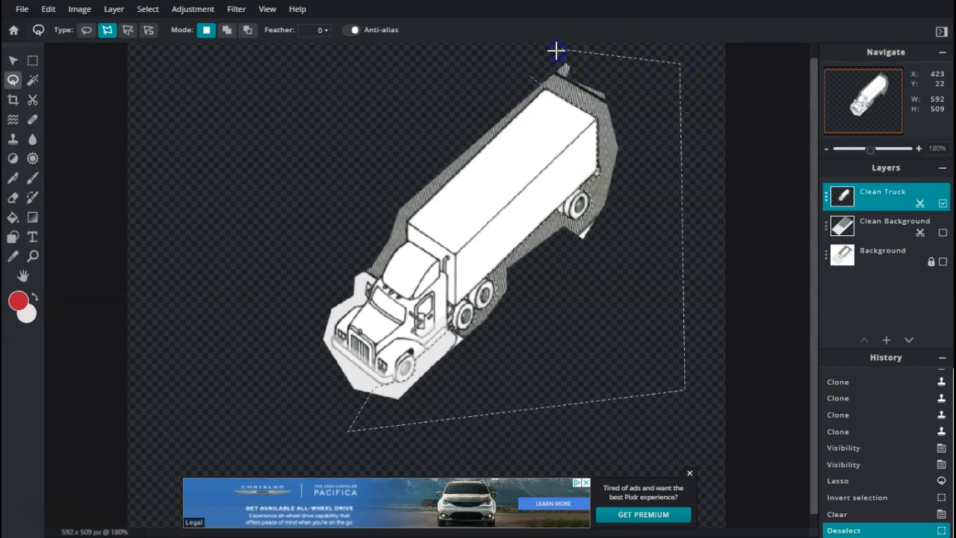
{"action": "left_click", "coordinate": [553, 50]}
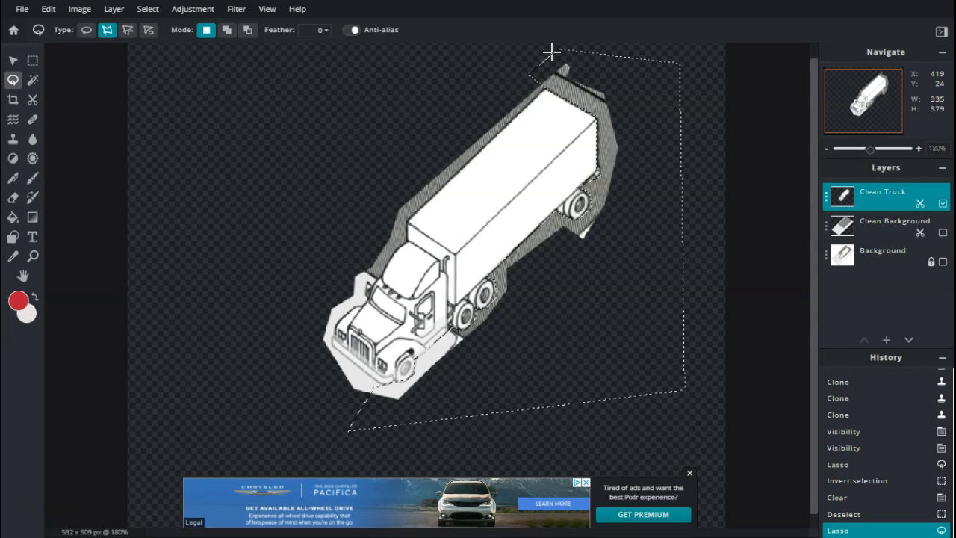
{"action": "key", "text": "Delete"}
{"action": "left_click", "coordinate": [551, 93]}
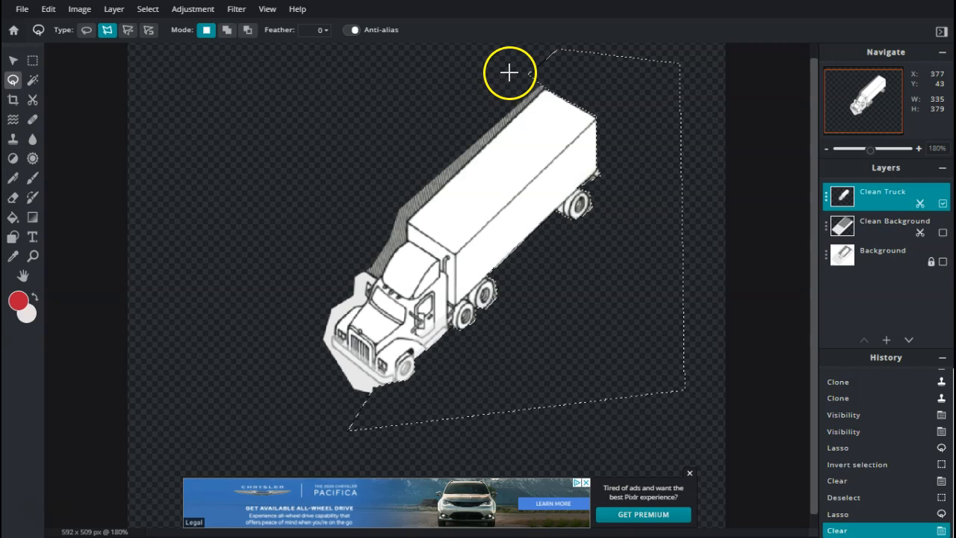
{"action": "key", "text": "ctrl+d"}
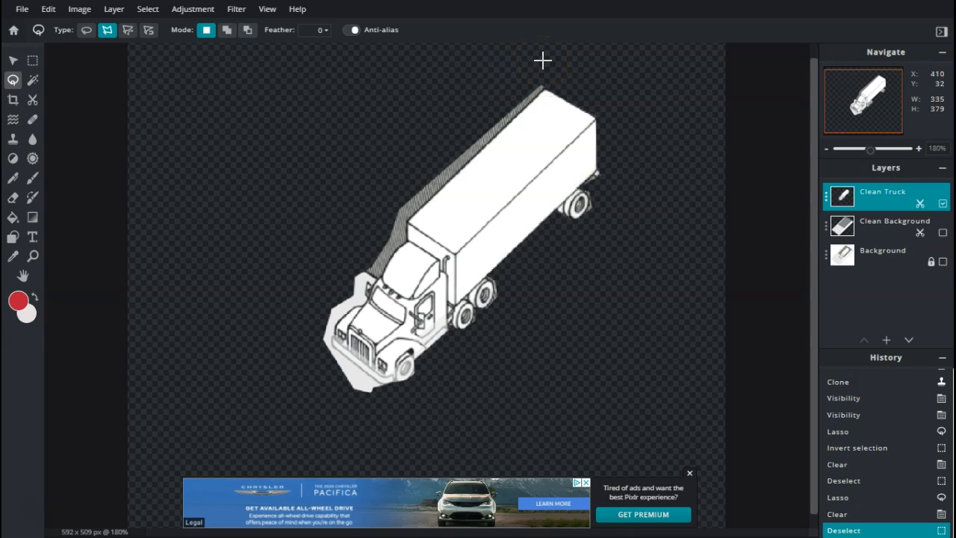
Step: Lasso the leftover background along the trailer's upper edge, the far side of the cab and the front bumper, clear it, and deselect
{"action": "left_click", "coordinate": [545, 90]}
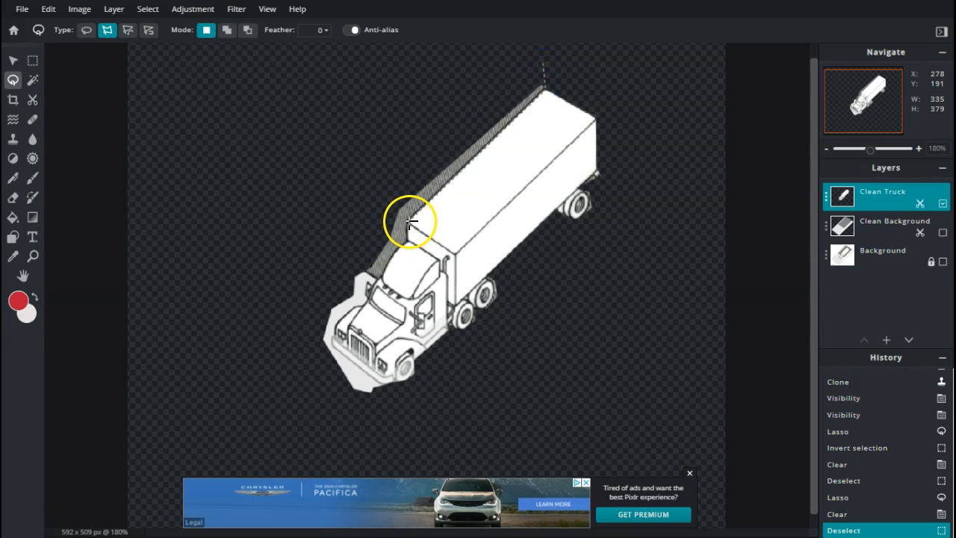
{"action": "left_click", "coordinate": [408, 219]}
{"action": "left_click", "coordinate": [408, 243]}
{"action": "left_click", "coordinate": [386, 264]}
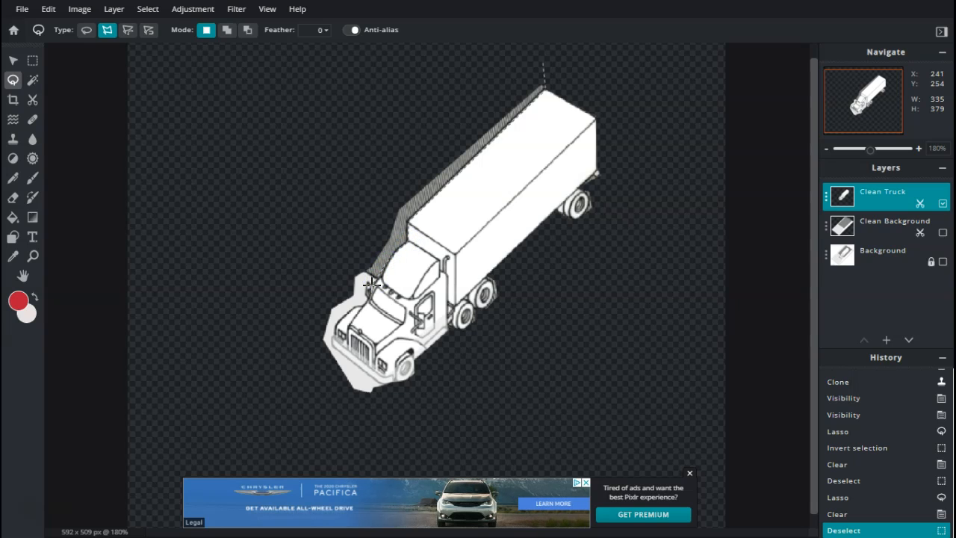
{"action": "left_click", "coordinate": [366, 277]}
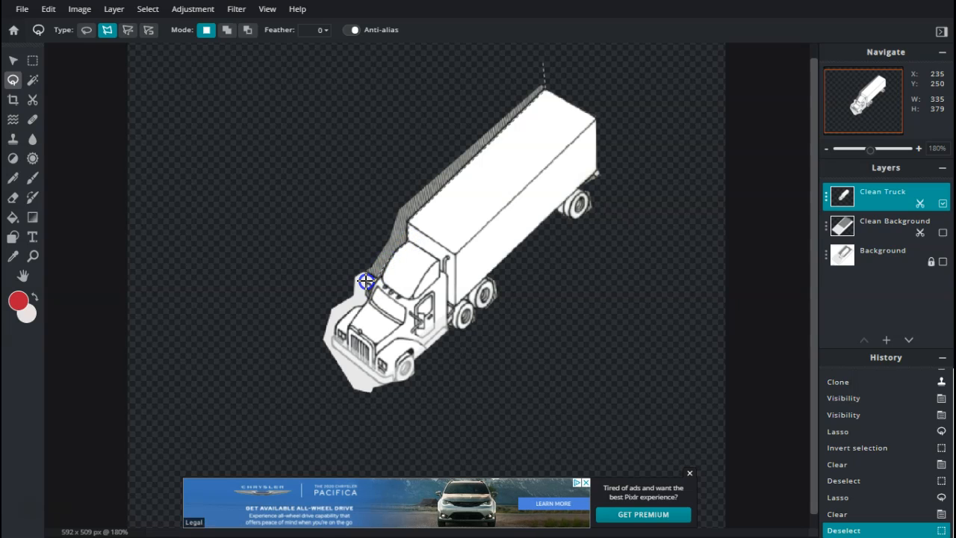
{"action": "left_click", "coordinate": [336, 324]}
{"action": "left_click", "coordinate": [332, 343]}
{"action": "left_click", "coordinate": [355, 365]}
{"action": "left_click", "coordinate": [300, 420]}
{"action": "left_click", "coordinate": [281, 216]}
{"action": "left_click", "coordinate": [408, 73]}
{"action": "double_click", "coordinate": [455, 65]}
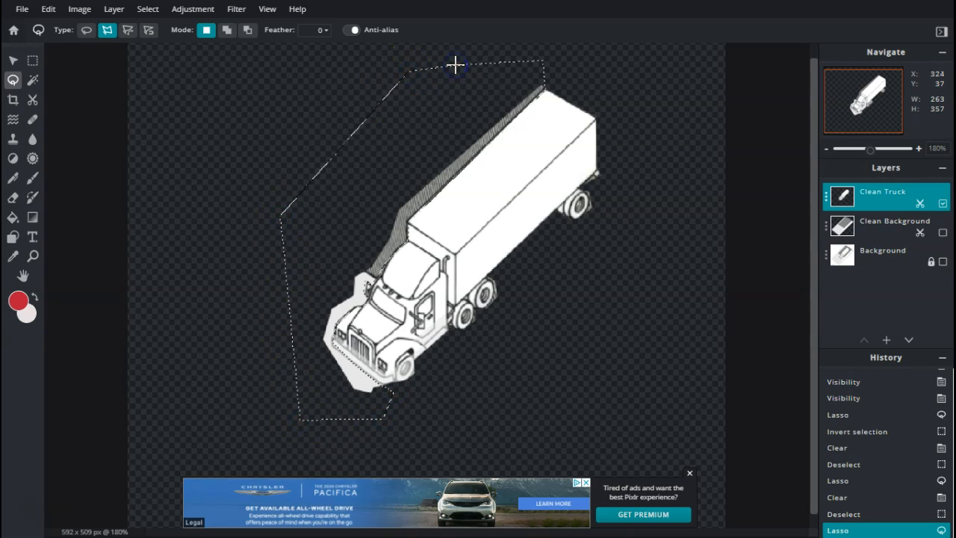
{"action": "key", "text": "Delete"}
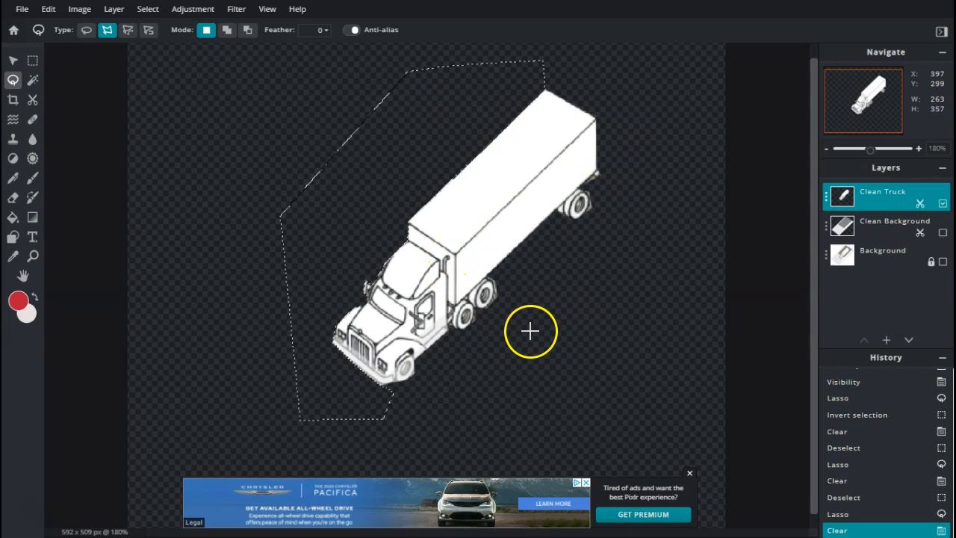
{"action": "key", "text": "ctrl+d"}
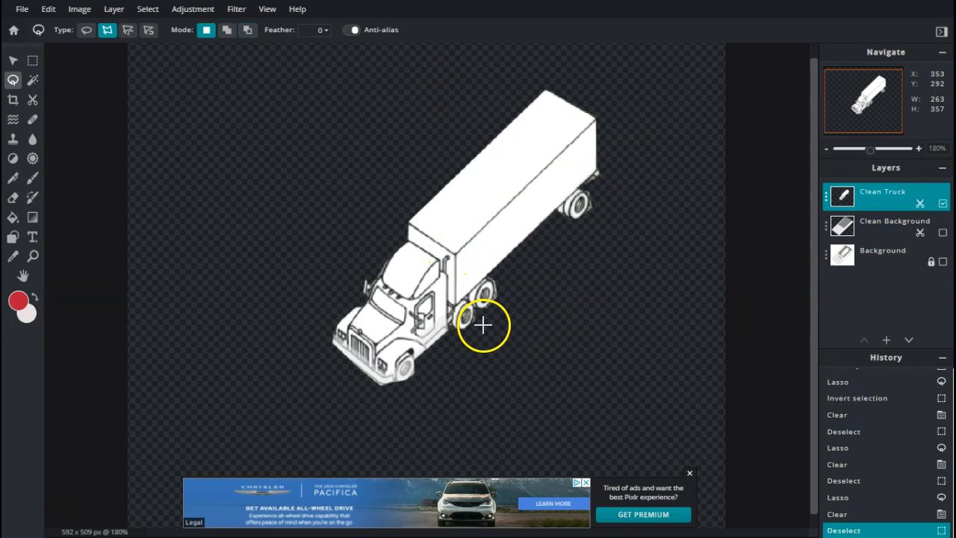
Step: Try to lasso and clear the leftover background along the outer side of the rear drive wheel
{"action": "scroll", "coordinate": [483, 325], "scroll_direction": "up", "scroll_amount": 6}
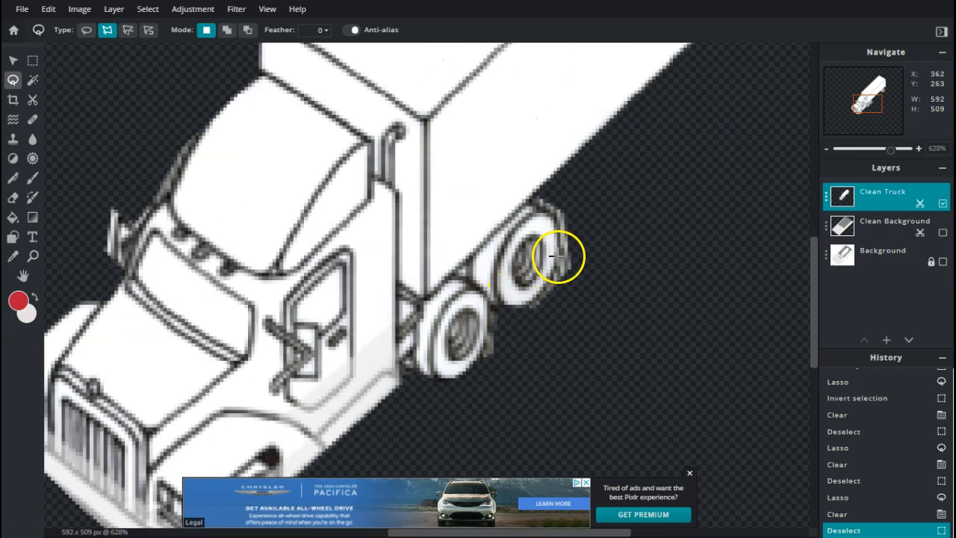
{"action": "left_click", "coordinate": [576, 182]}
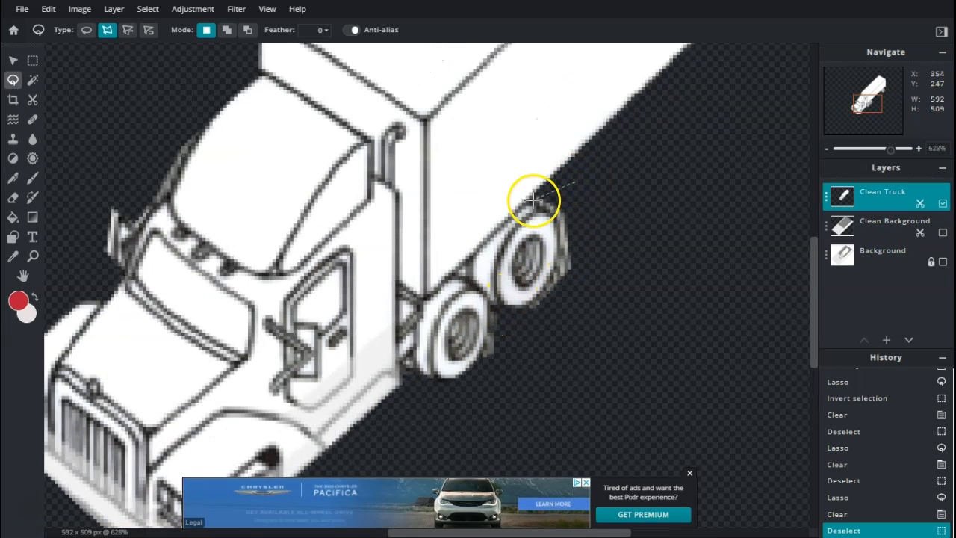
{"action": "left_click", "coordinate": [553, 217]}
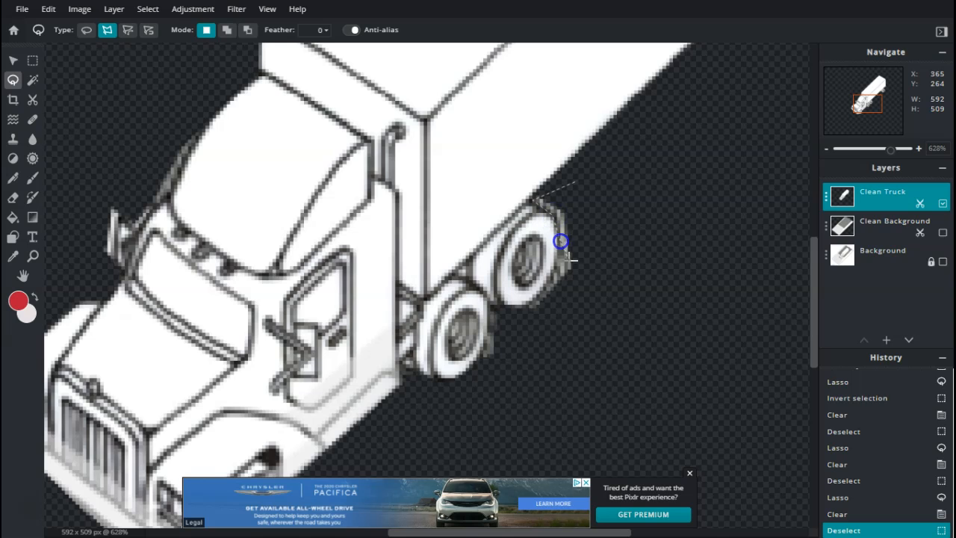
{"action": "left_click", "coordinate": [545, 283]}
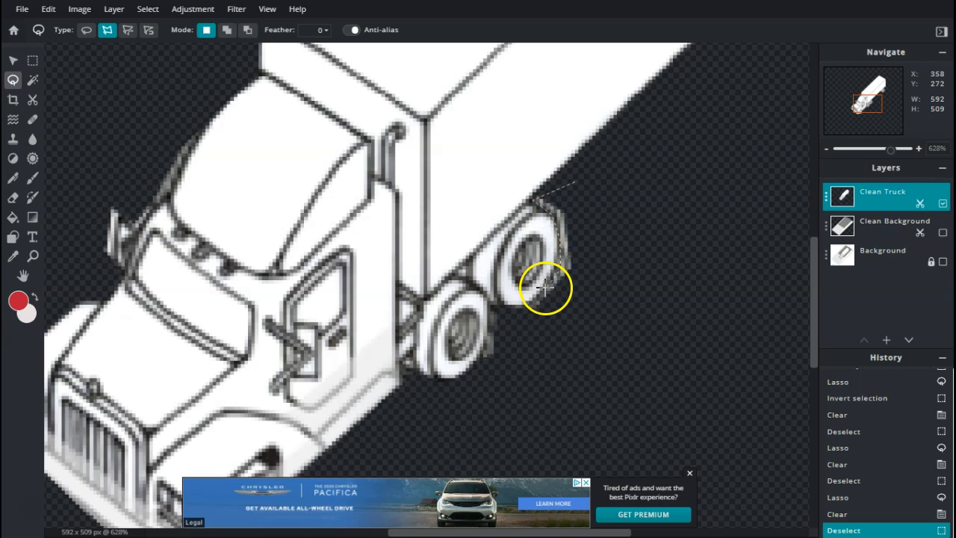
{"action": "left_click", "coordinate": [519, 338]}
{"action": "left_click", "coordinate": [602, 338]}
{"action": "left_click", "coordinate": [600, 177]}
{"action": "double_click", "coordinate": [606, 210]}
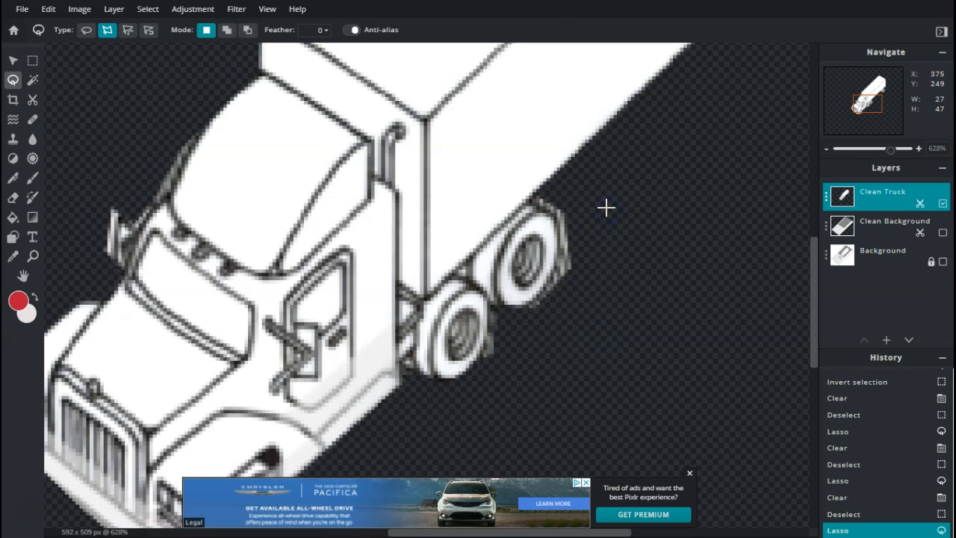
{"action": "key", "text": "Delete"}
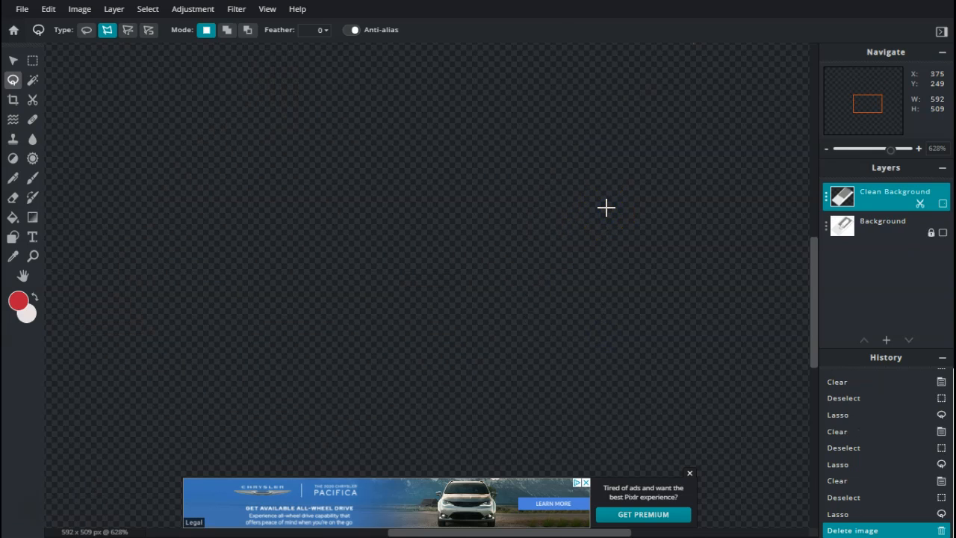
{"action": "key", "text": "ctrl+z"}
Step: Lasso the leftover background along the outer side of the rear drive wheel and clear it on the Clean Truck layer
{"action": "left_click", "coordinate": [606, 207]}
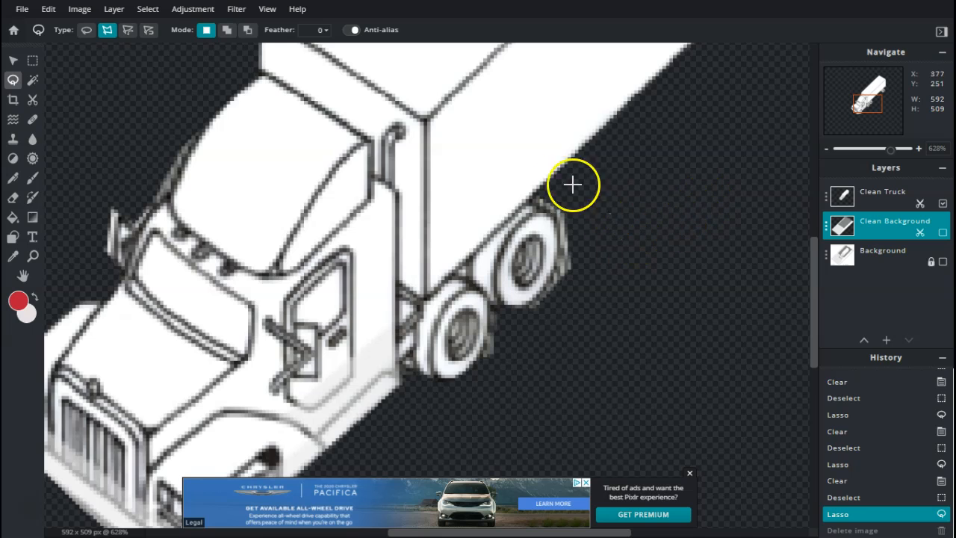
{"action": "left_click", "coordinate": [543, 193]}
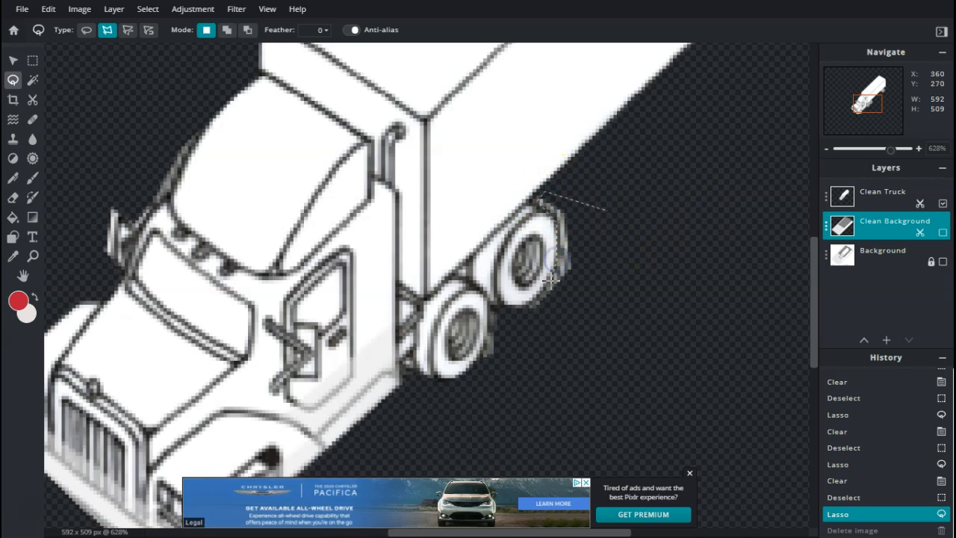
{"action": "left_click", "coordinate": [535, 330]}
{"action": "left_click", "coordinate": [601, 293]}
{"action": "left_click", "coordinate": [610, 244]}
{"action": "left_click", "coordinate": [610, 245]}
{"action": "key", "text": "Delete"}
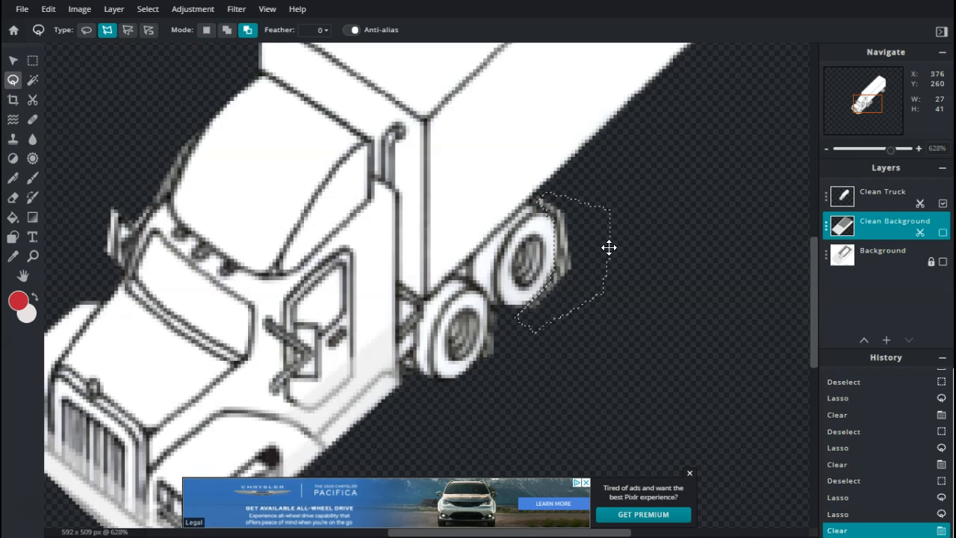
{"action": "key", "text": "ctrl+z"}
{"action": "left_click", "coordinate": [870, 194]}
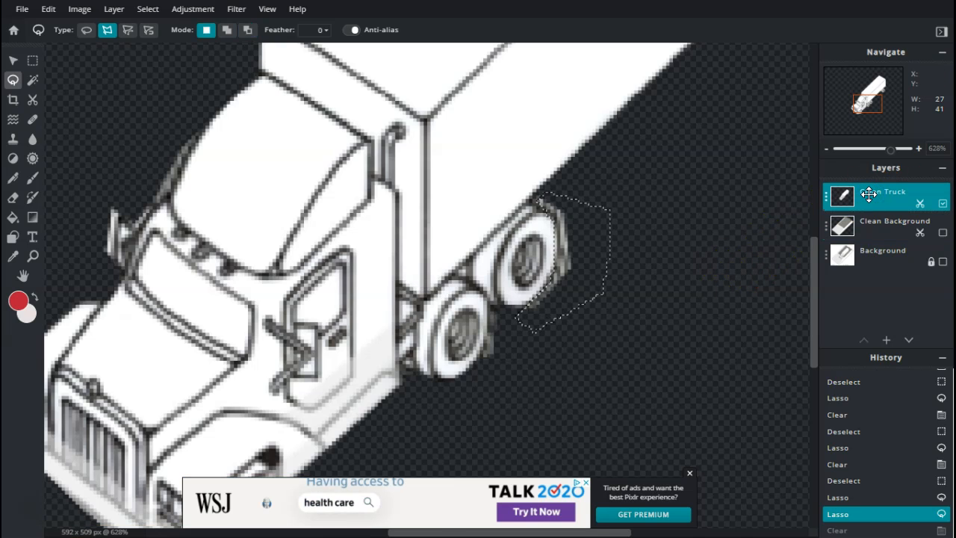
{"action": "key", "text": "Delete"}
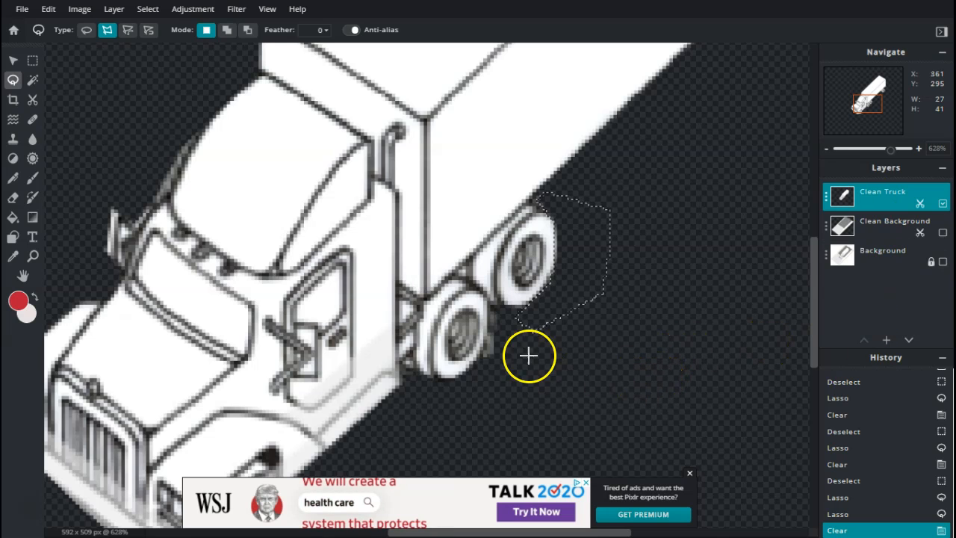
Step: Lasso the leftover background beside the front drive wheel just behind the cab, clear it, and deselect
{"action": "left_click", "coordinate": [560, 353]}
{"action": "left_click", "coordinate": [487, 302]}
{"action": "left_click", "coordinate": [487, 329]}
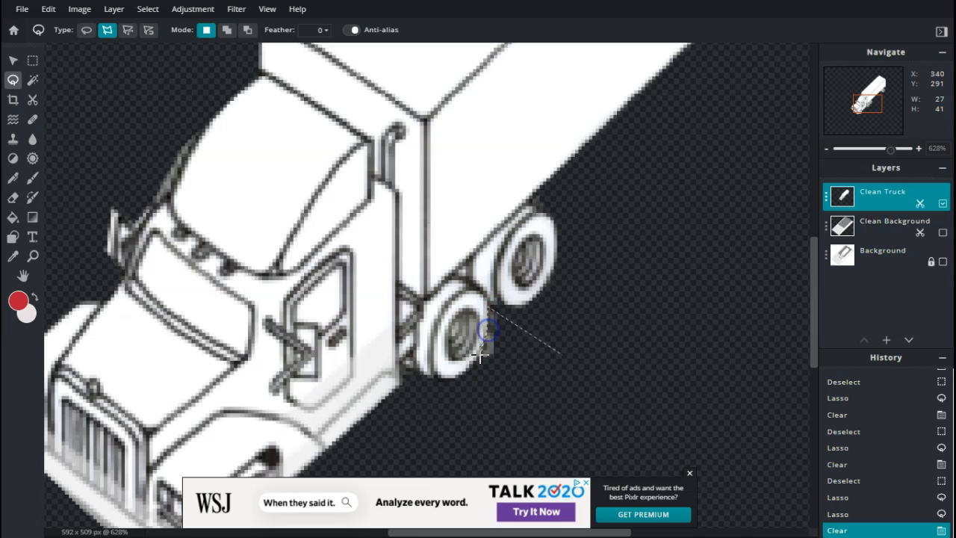
{"action": "double_click", "coordinate": [532, 390]}
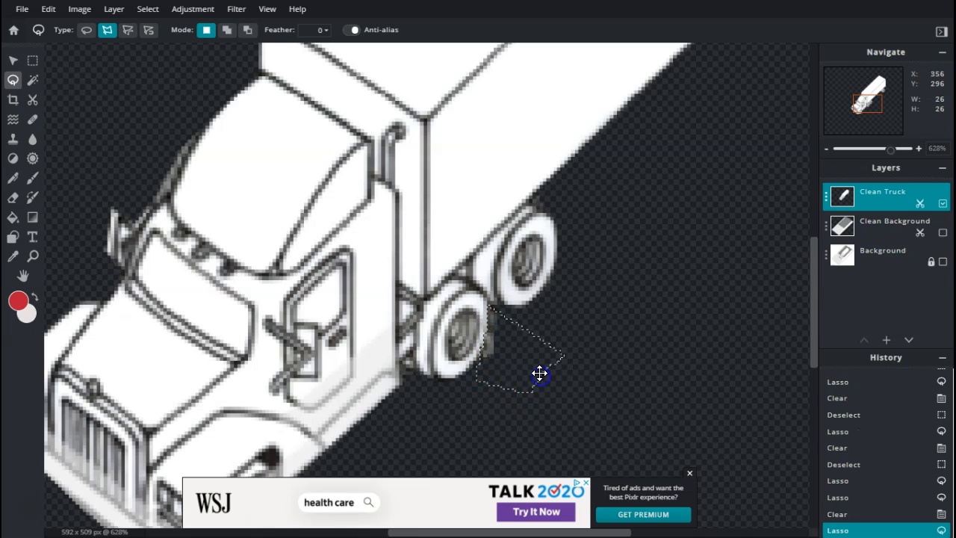
{"action": "key", "text": "Delete"}
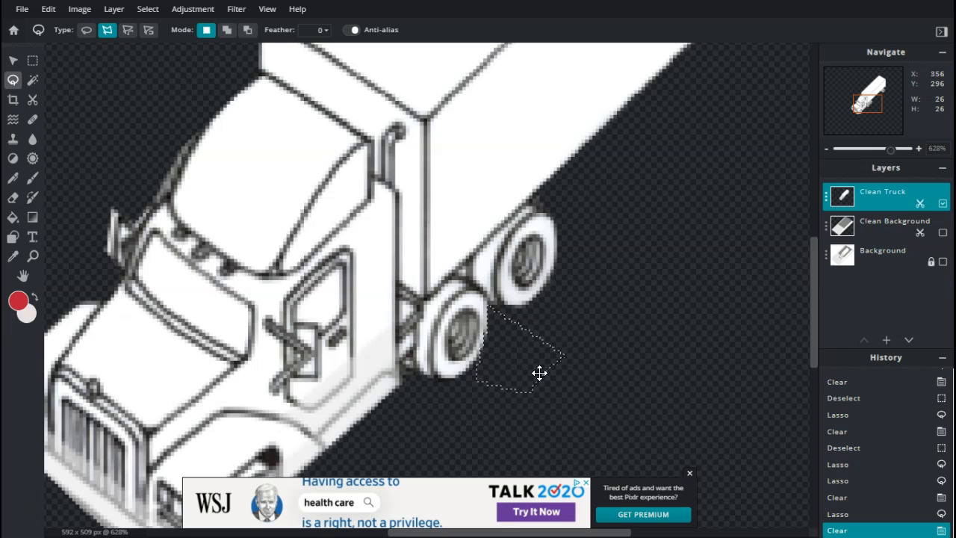
{"action": "left_click", "coordinate": [713, 349]}
Step: Lasso the leftover background along the outer edge of the trailer's rear wheel and clear it
{"action": "scroll", "coordinate": [588, 323], "scroll_direction": "down", "scroll_amount": 5}
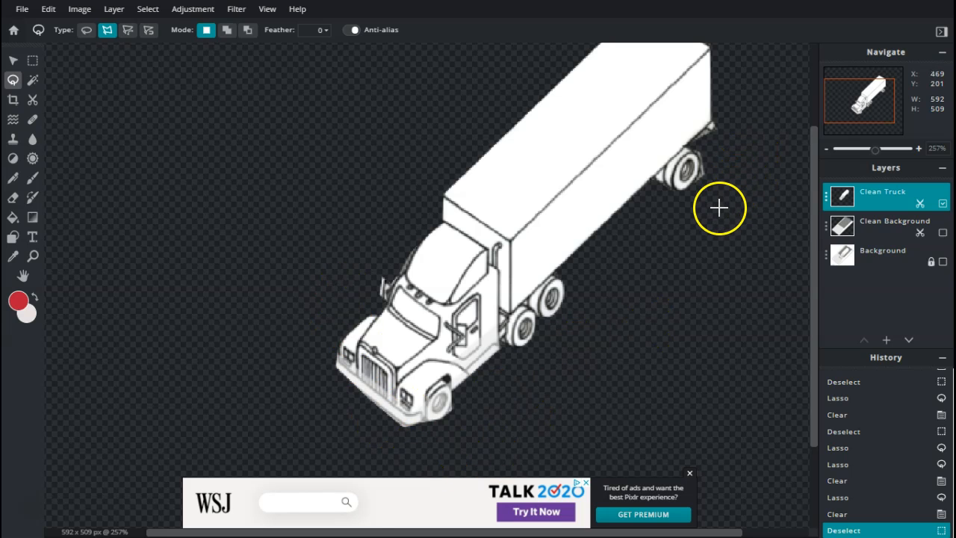
{"action": "scroll", "coordinate": [726, 196], "scroll_direction": "up", "scroll_amount": 5}
{"action": "scroll", "coordinate": [725, 197], "scroll_direction": "up", "scroll_amount": 1}
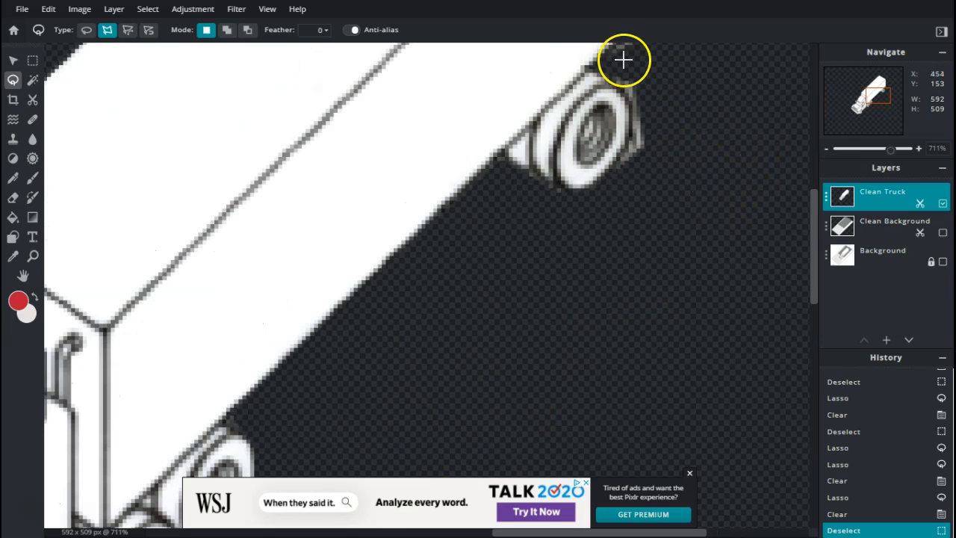
{"action": "left_click", "coordinate": [632, 111]}
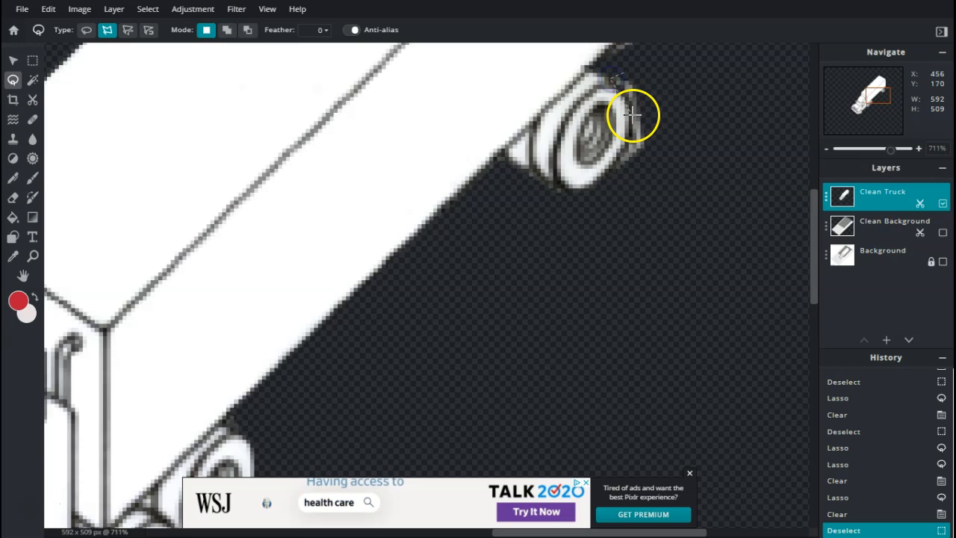
{"action": "left_click", "coordinate": [614, 176]}
{"action": "left_click", "coordinate": [665, 189]}
{"action": "left_click", "coordinate": [698, 121]}
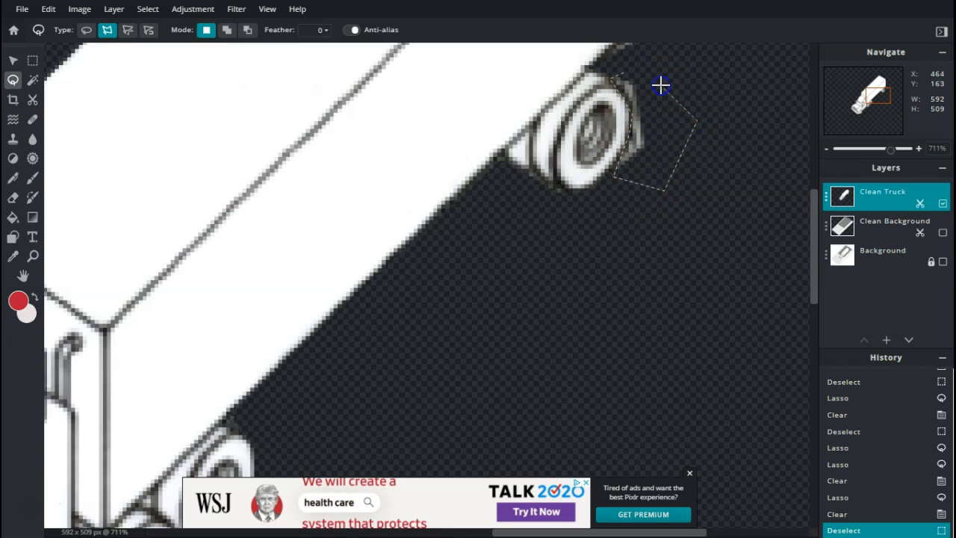
{"action": "double_click", "coordinate": [662, 85]}
{"action": "key", "text": "Delete"}
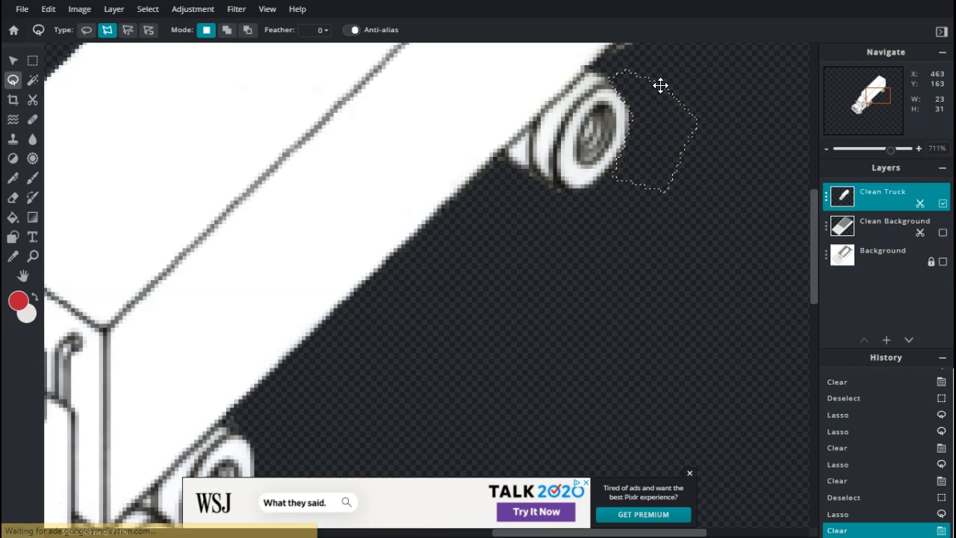
Step: Lasso the leftover background wedge under the trailer's rear lower corner and clear it
{"action": "left_click_drag", "start_coordinate": [814, 204], "coordinate": [816, 166]}
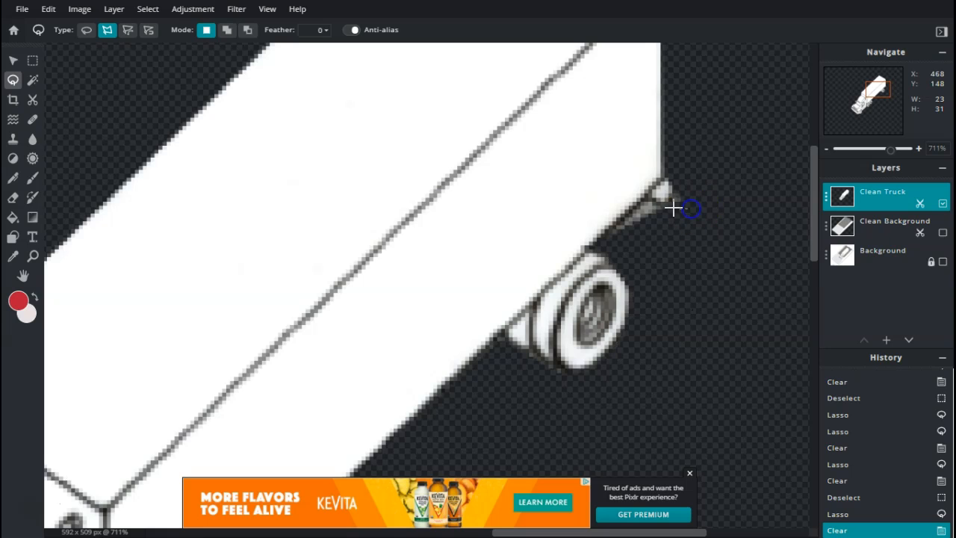
{"action": "left_click", "coordinate": [648, 198]}
{"action": "left_click", "coordinate": [609, 237]}
{"action": "double_click", "coordinate": [689, 222]}
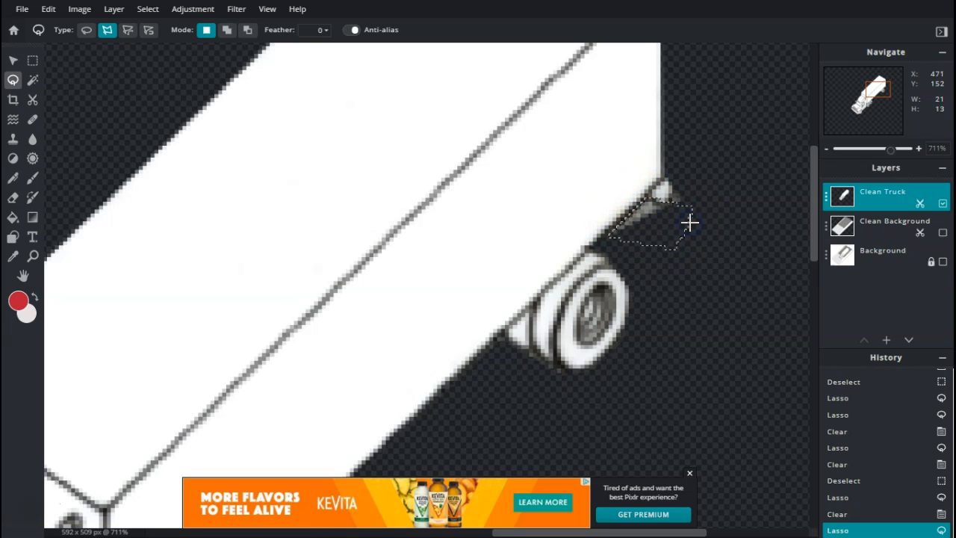
{"action": "key", "text": "Delete"}
Step: Lasso the leftover background along the far side of the cab roof above the mirror, clear it, and deselect
{"action": "scroll", "coordinate": [626, 229], "scroll_direction": "down", "scroll_amount": 3}
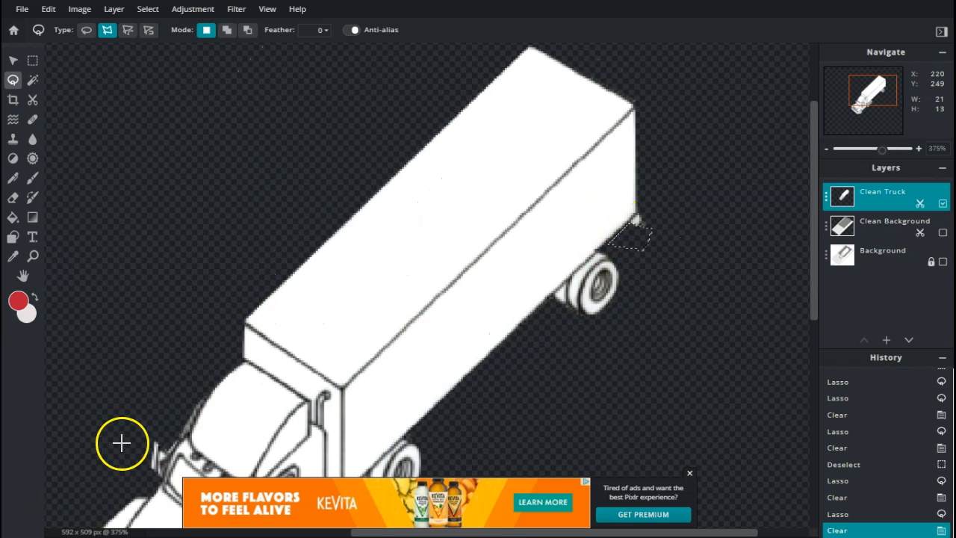
{"action": "scroll", "coordinate": [212, 438], "scroll_direction": "up", "scroll_amount": 5}
{"action": "scroll", "coordinate": [211, 435], "scroll_direction": "up", "scroll_amount": 1}
{"action": "left_click", "coordinate": [177, 263]}
{"action": "left_click", "coordinate": [184, 306]}
{"action": "left_click", "coordinate": [118, 432]}
{"action": "left_click", "coordinate": [100, 439]}
{"action": "left_click", "coordinate": [71, 434]}
{"action": "double_click", "coordinate": [69, 315]}
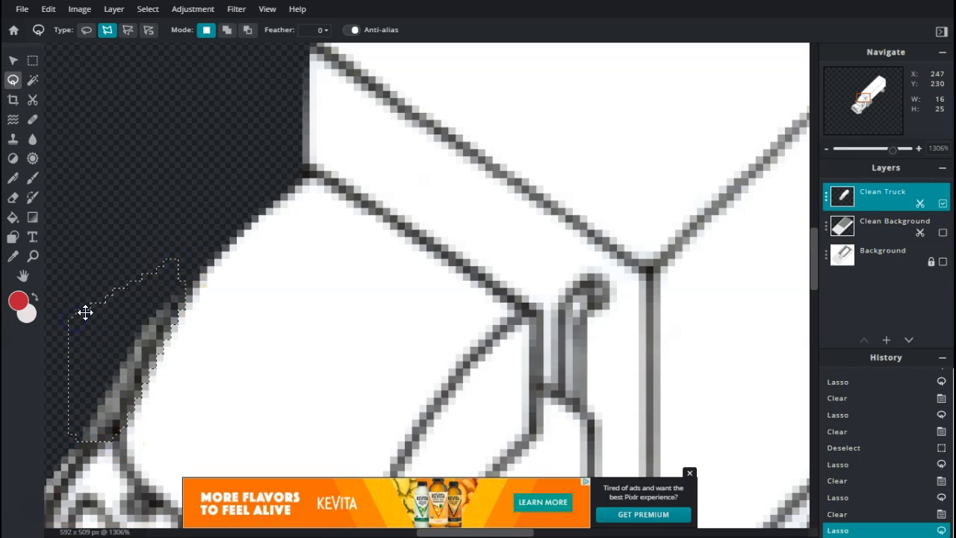
{"action": "key", "text": "Delete"}
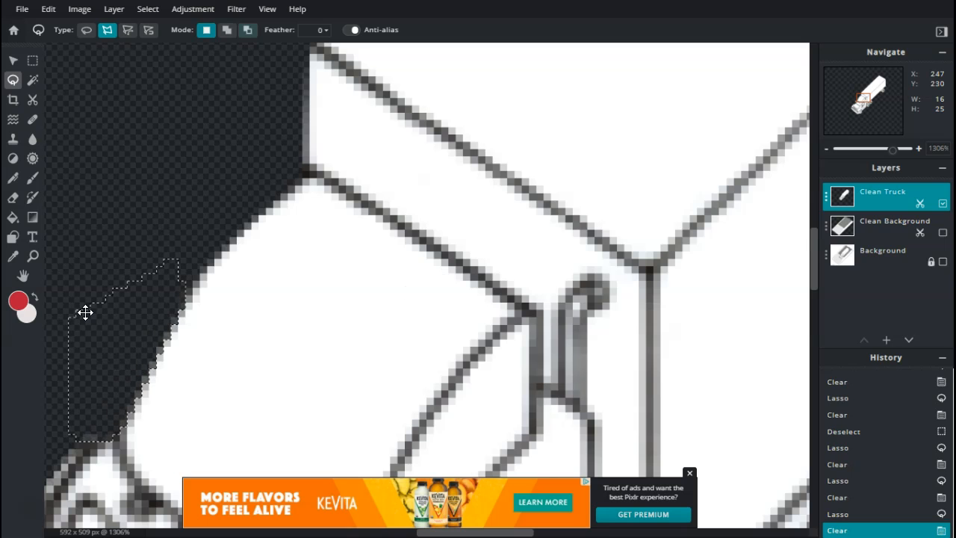
{"action": "key", "text": "ctrl+d"}
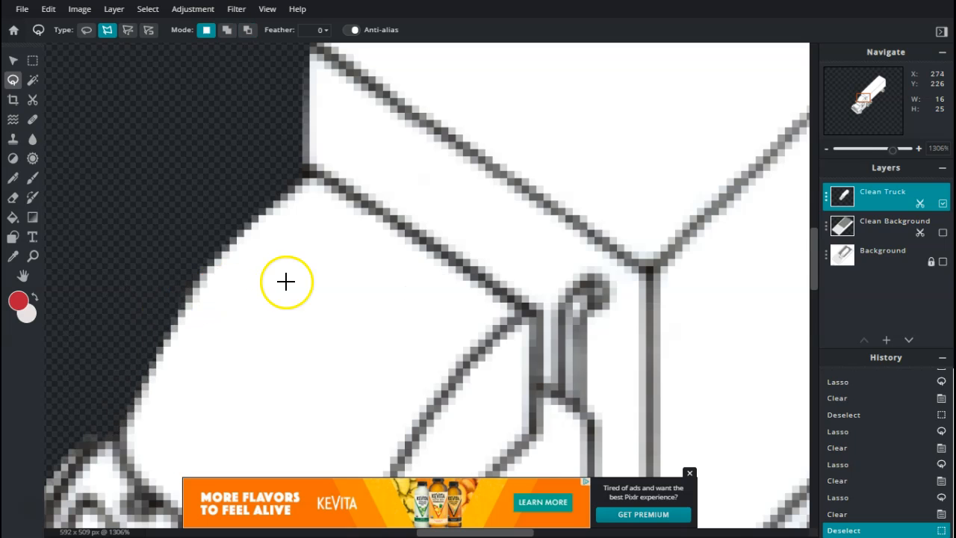
{"action": "scroll", "coordinate": [286, 280], "scroll_direction": "down", "scroll_amount": 8}
{"action": "scroll", "coordinate": [281, 317], "scroll_direction": "down", "scroll_amount": 2}
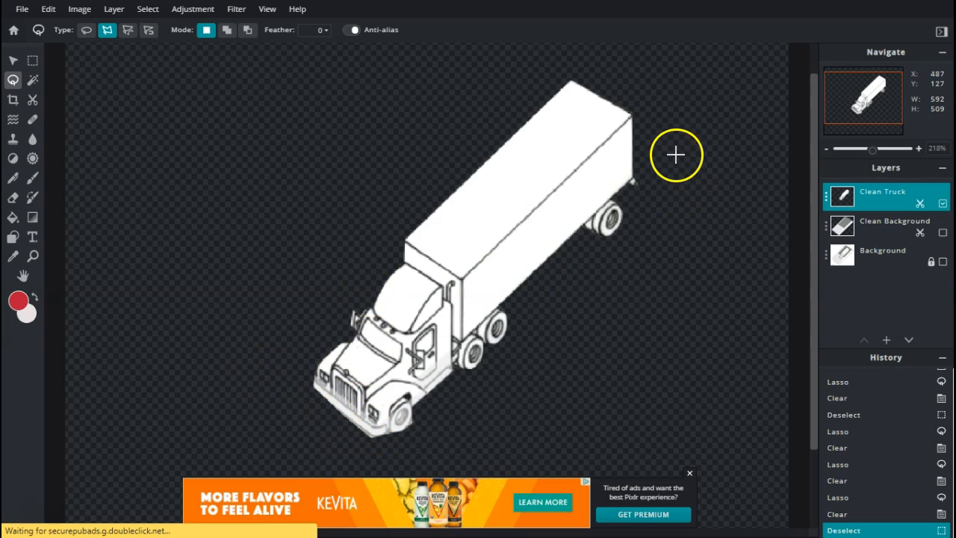
{"action": "left_click", "coordinate": [16, 11]}
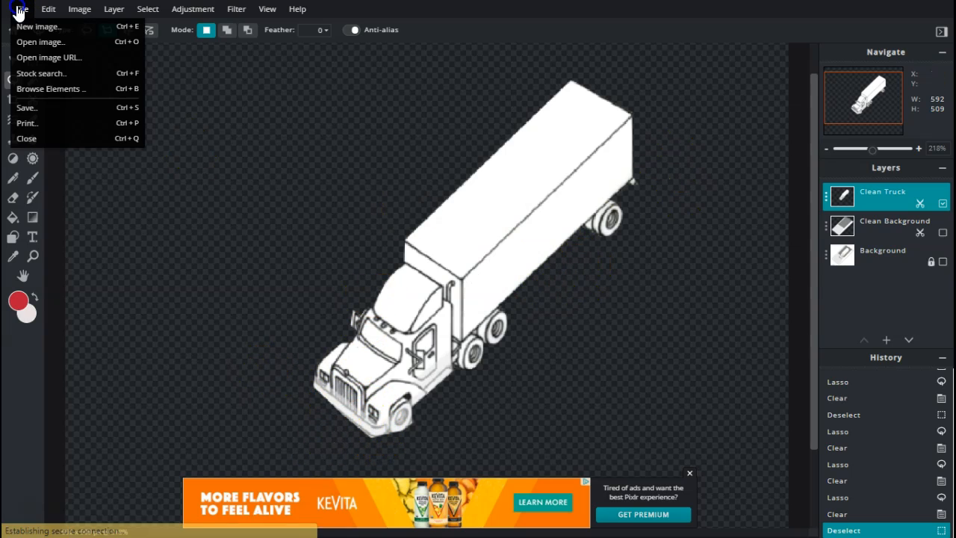
{"action": "left_click", "coordinate": [35, 110]}
{"action": "left_click", "coordinate": [523, 213]}
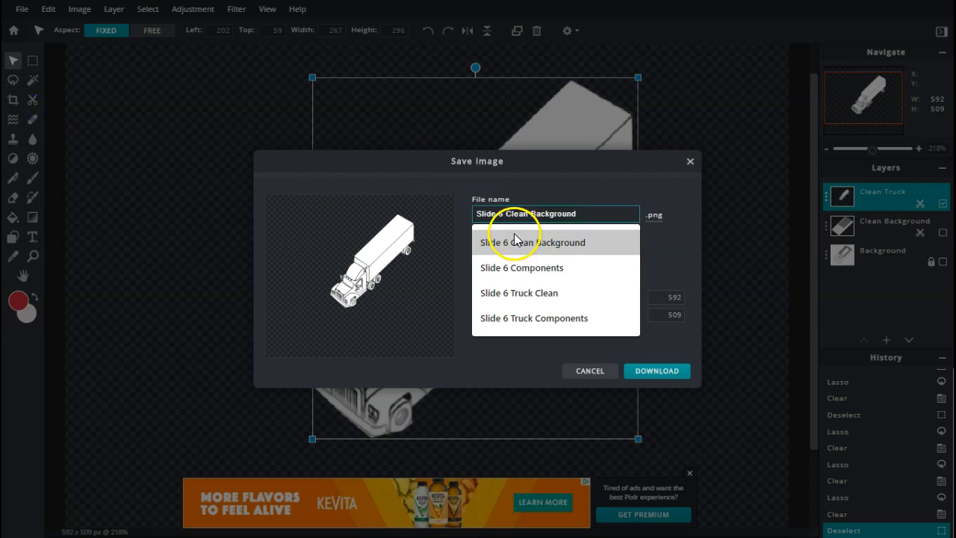
{"action": "left_click", "coordinate": [692, 164]}
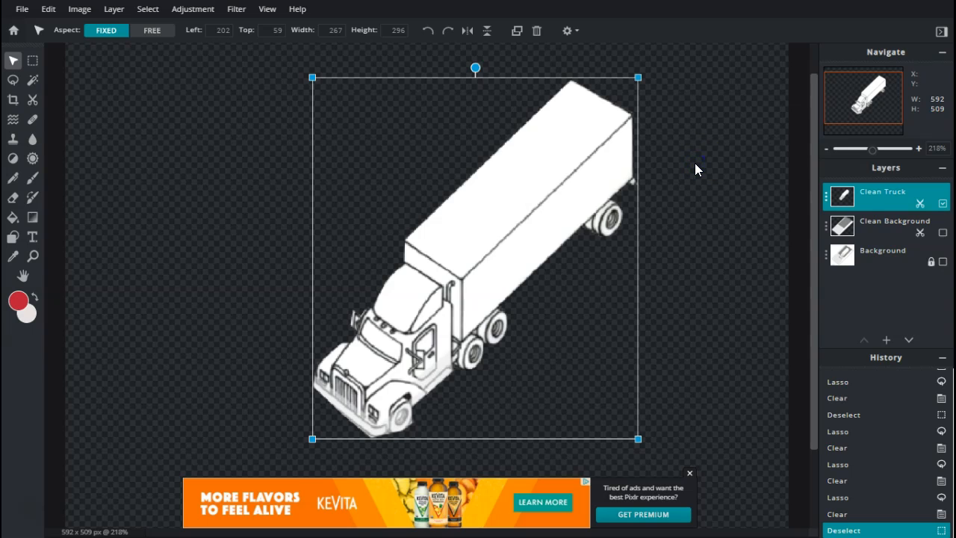
Step: Show the Background, Clean Background and Clean Truck layers one at a time to compare them, ending on Clean Truck
{"action": "left_click", "coordinate": [943, 203]}
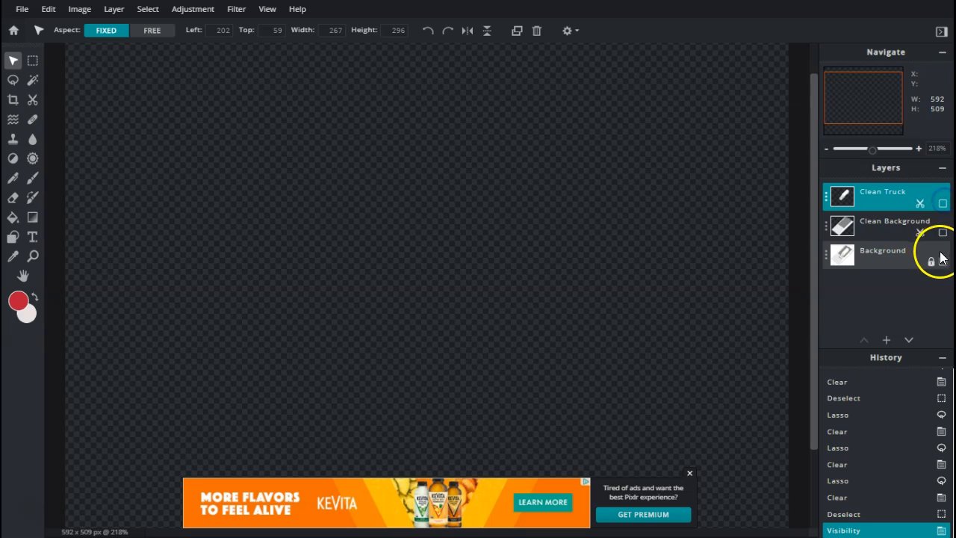
{"action": "left_click", "coordinate": [943, 261]}
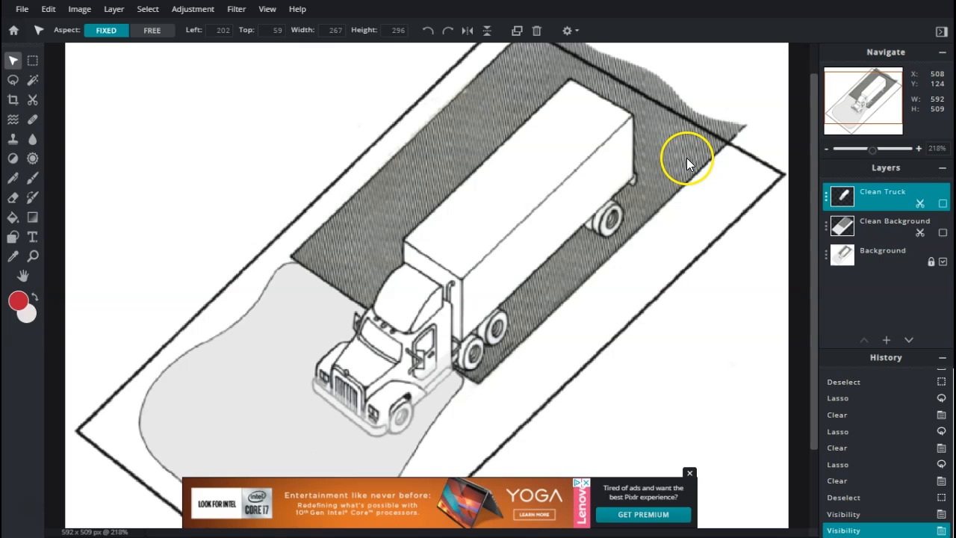
{"action": "left_click", "coordinate": [943, 262]}
{"action": "left_click", "coordinate": [943, 233]}
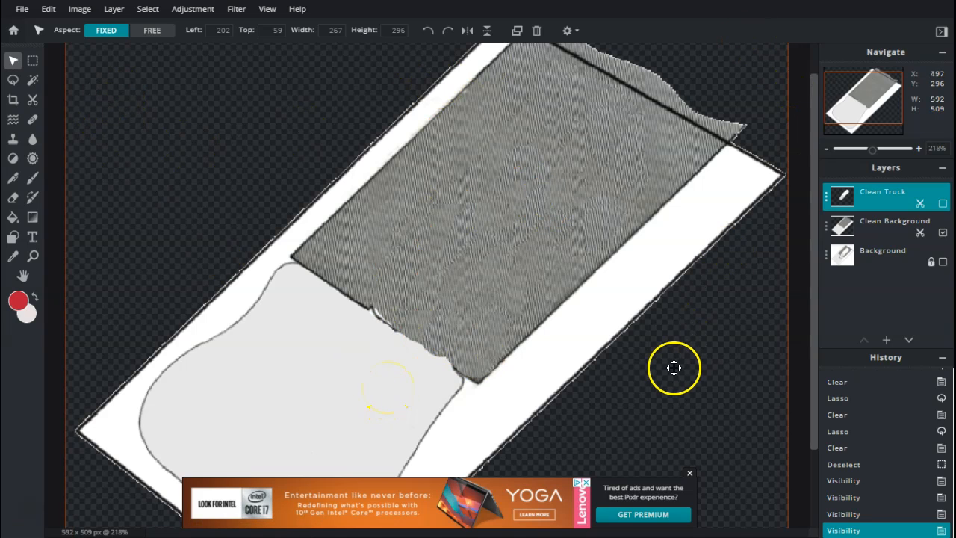
{"action": "left_click", "coordinate": [943, 233]}
{"action": "left_click", "coordinate": [943, 204]}
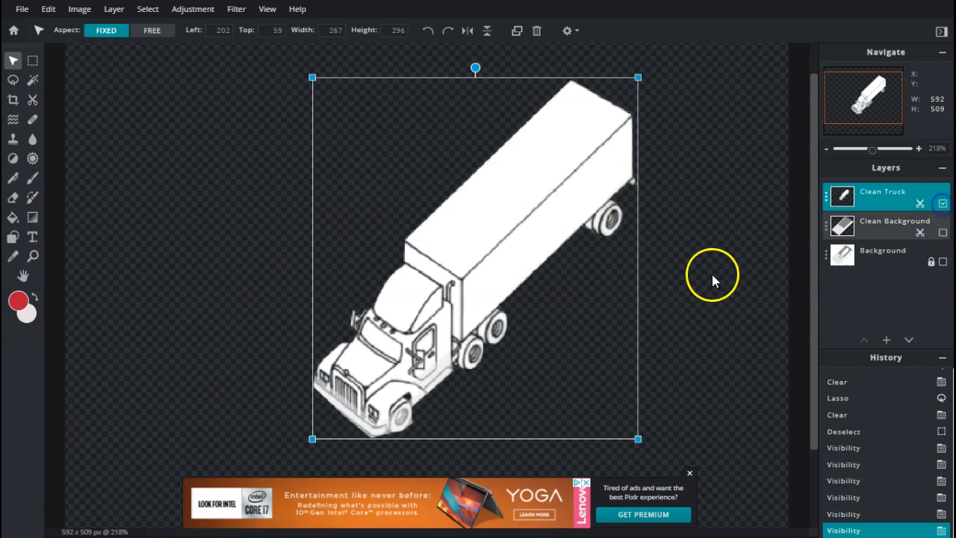
{"action": "left_click", "coordinate": [604, 329]}
{"action": "left_click", "coordinate": [675, 259]}
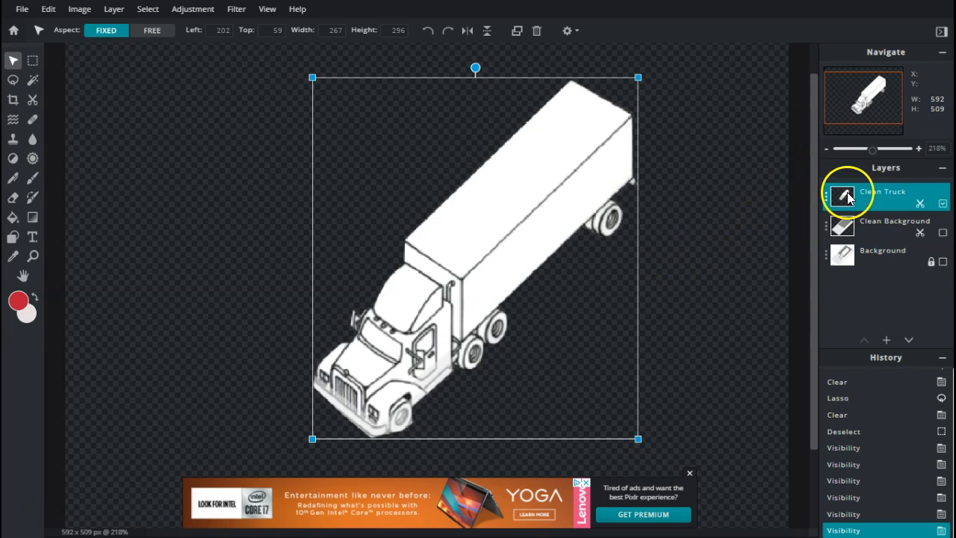
{"action": "scroll", "coordinate": [699, 238], "scroll_direction": "down", "scroll_amount": 2}
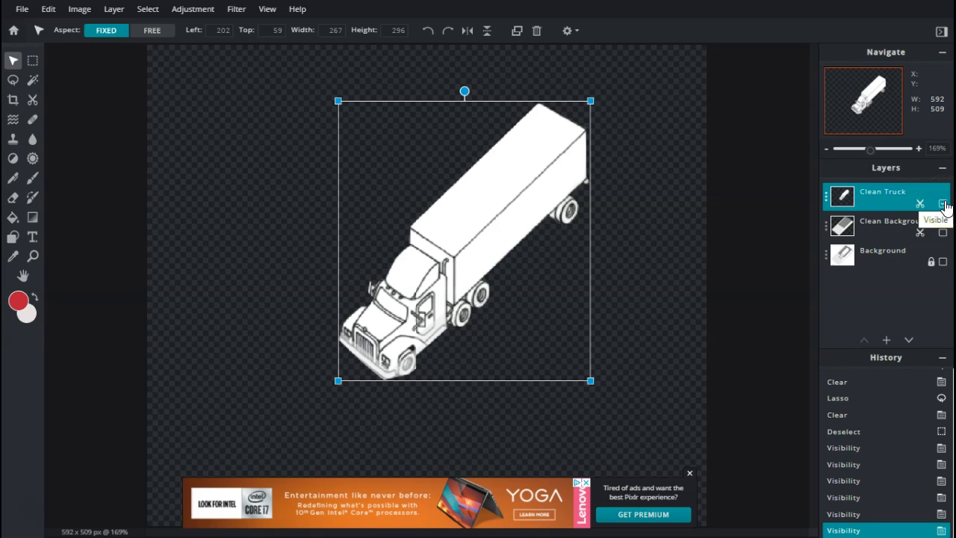
Step: Show Clean Background together with Clean Truck and compare them with and without the original Background layer, leaving Background hidden
{"action": "left_click", "coordinate": [943, 233]}
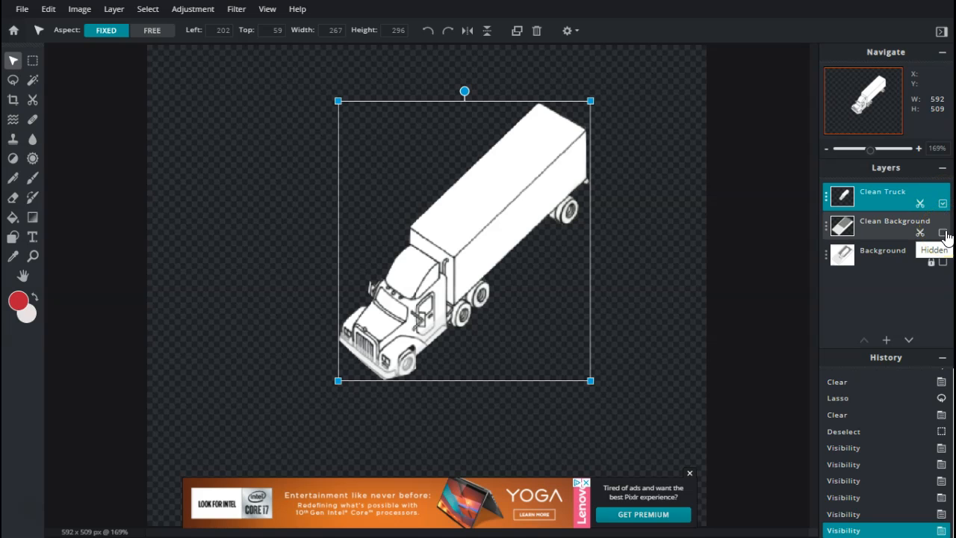
{"action": "left_click", "coordinate": [945, 234]}
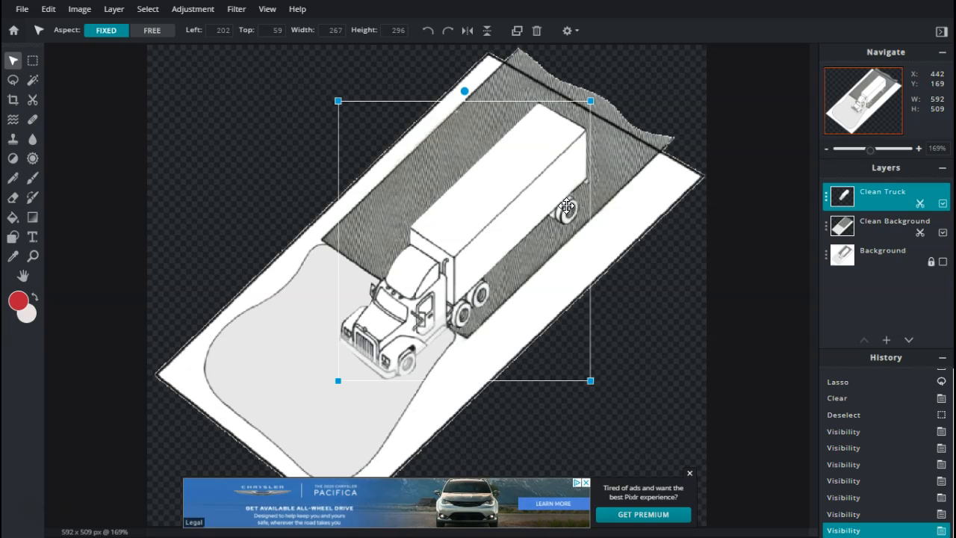
{"action": "left_click", "coordinate": [944, 263]}
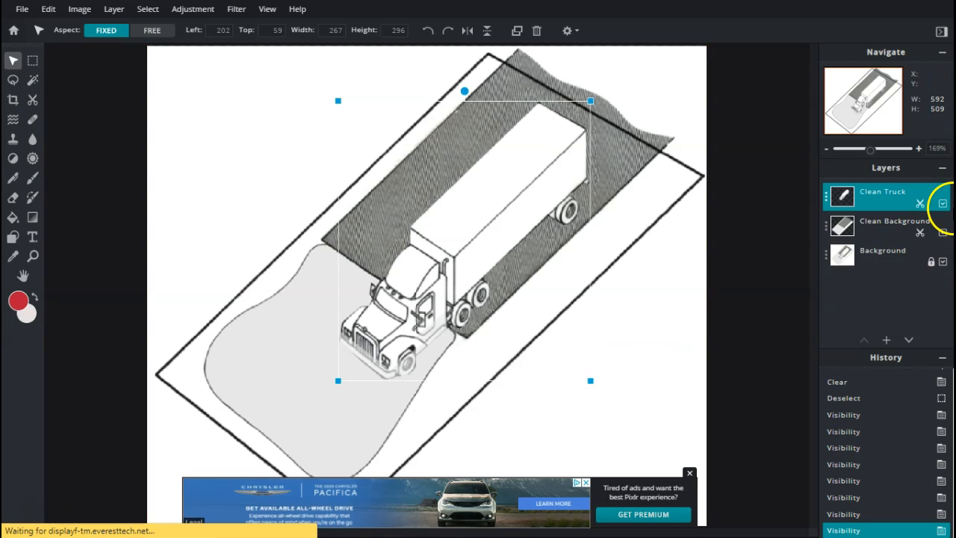
{"action": "left_click", "coordinate": [943, 261]}
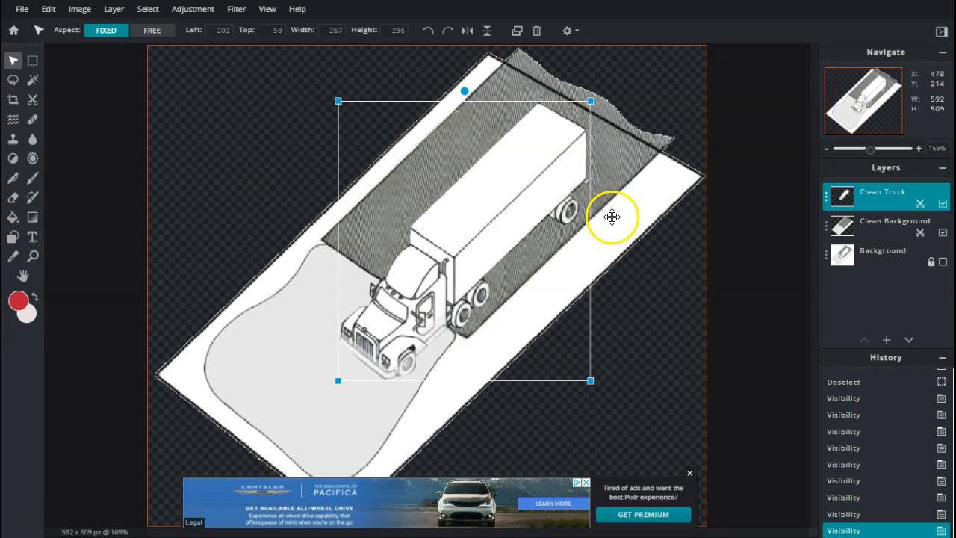
{"action": "left_click", "coordinate": [943, 262]}
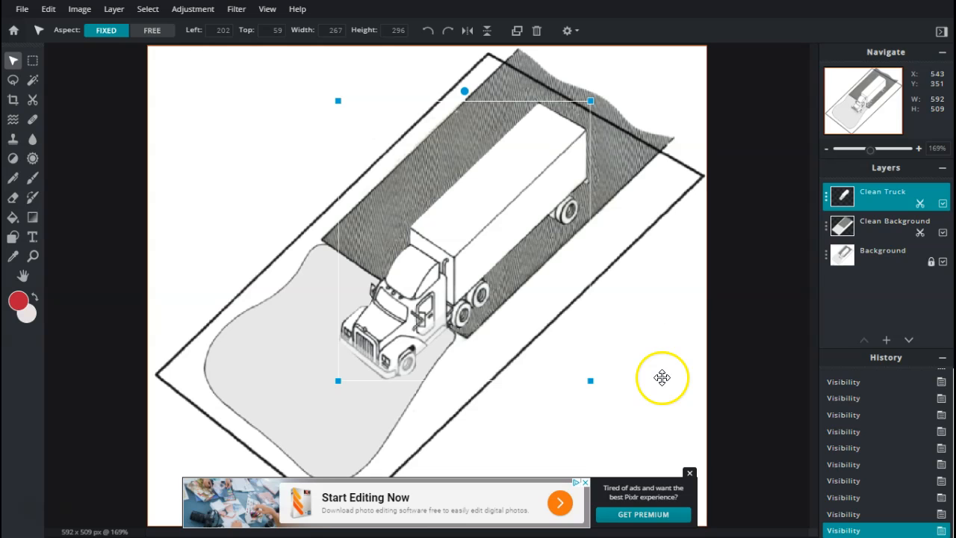
{"action": "left_click", "coordinate": [943, 261]}
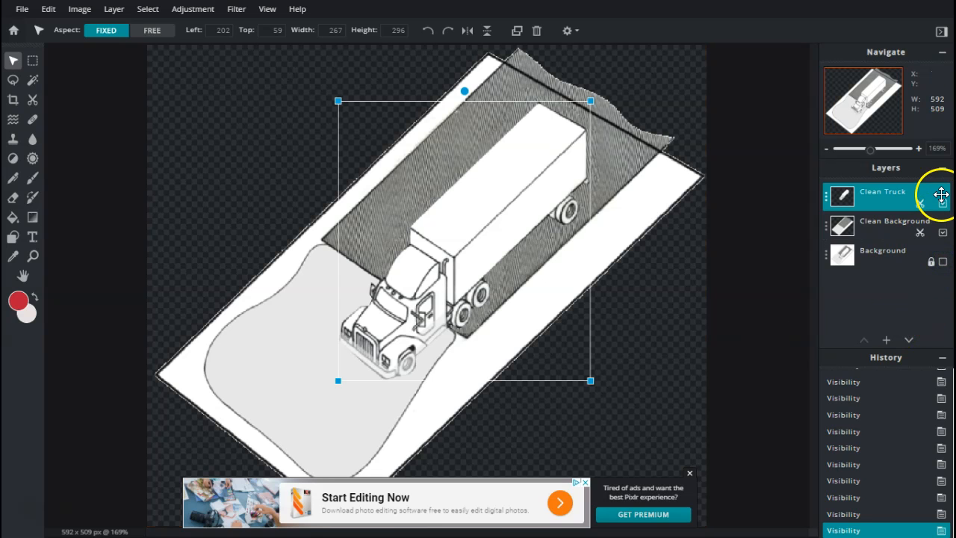
Step: Hide the Clean Truck and Clean Background layers one after the other, and make both visible again
{"action": "left_click", "coordinate": [943, 203]}
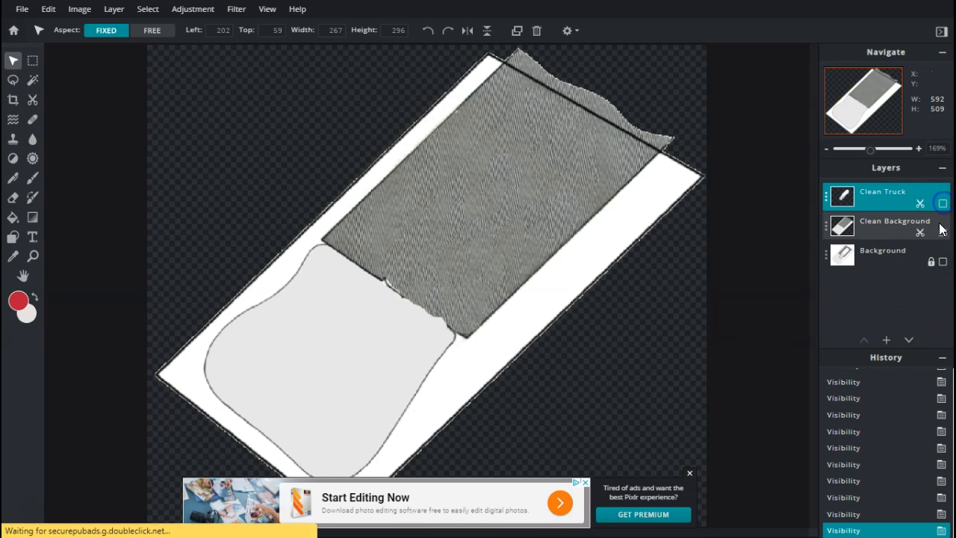
{"action": "left_click", "coordinate": [944, 233]}
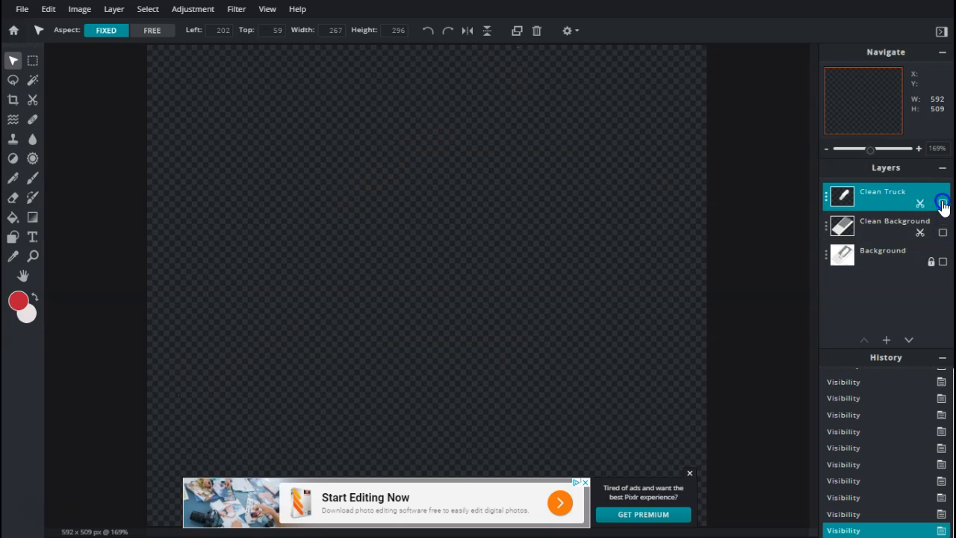
{"action": "left_click", "coordinate": [943, 203]}
{"action": "left_click", "coordinate": [943, 233]}
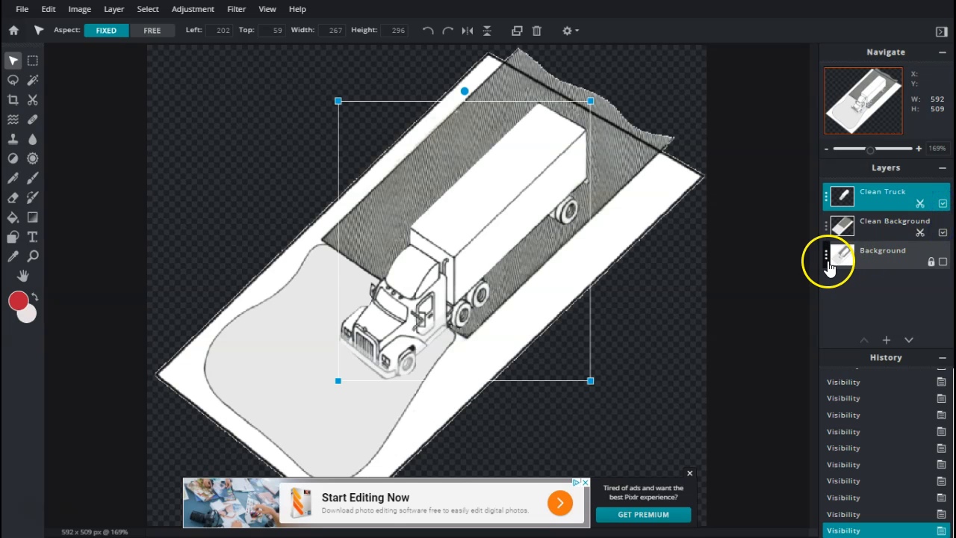